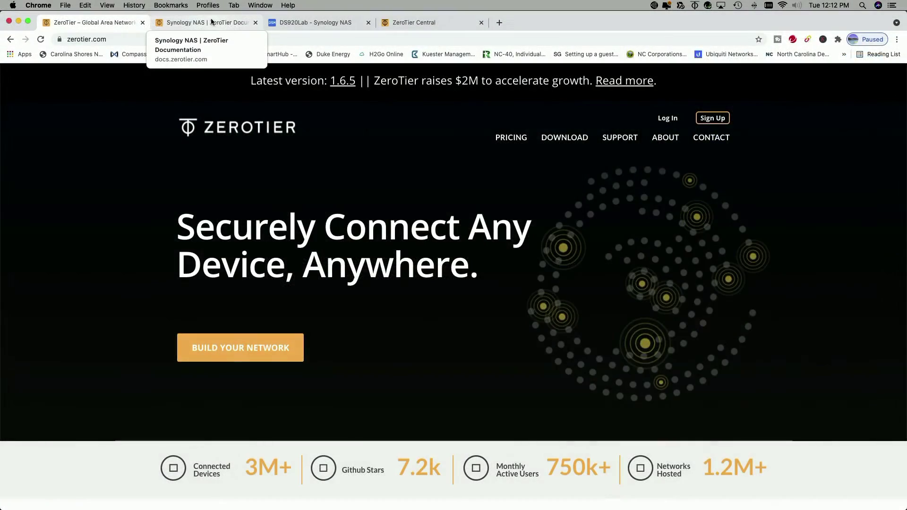
# Bring up the ZeroTier Synology NAS guide and scroll to its ssh and persistent TUN commands
pyautogui.click(225, 22)
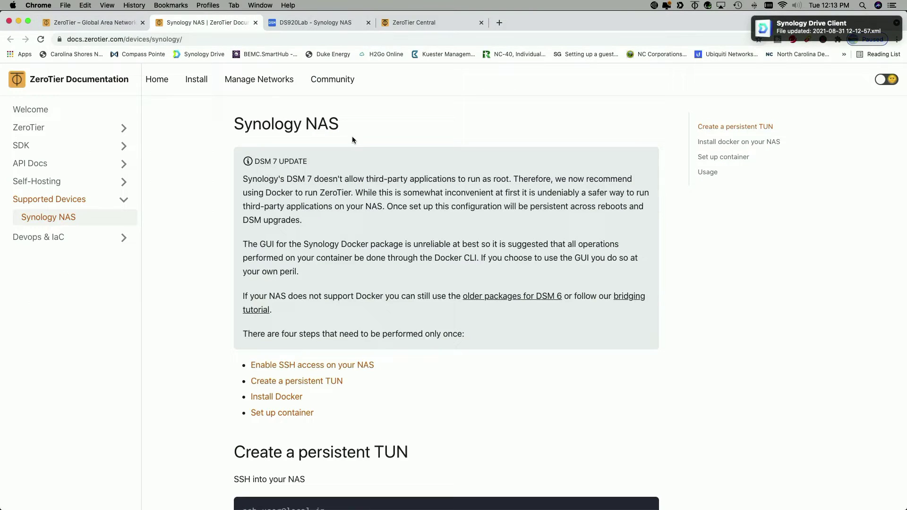
pyautogui.scroll(-3, 359, 140)
pyautogui.scroll(-10, 405, 146)
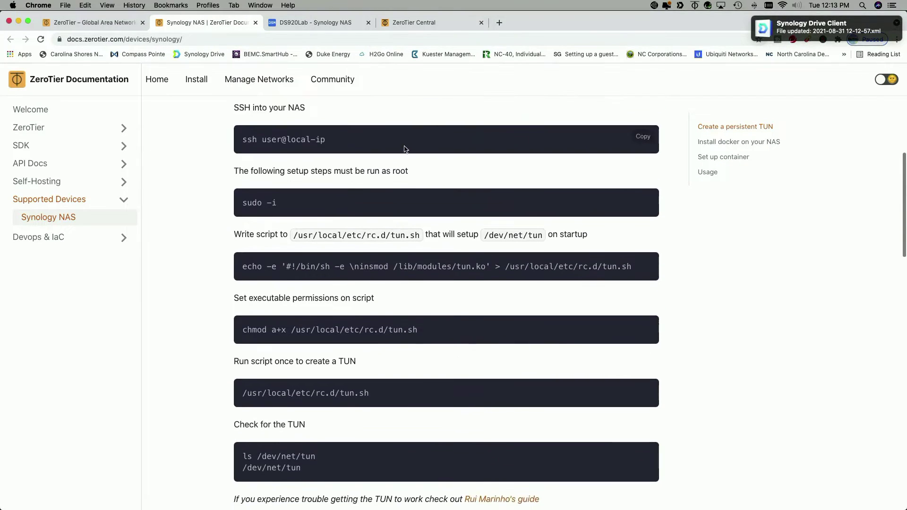
pyautogui.scroll(15, 404, 150)
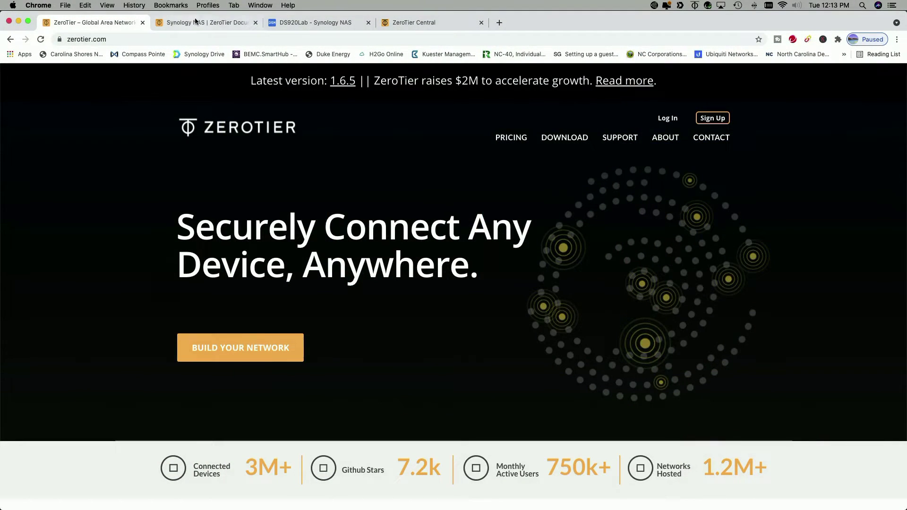
pyautogui.click(207, 23)
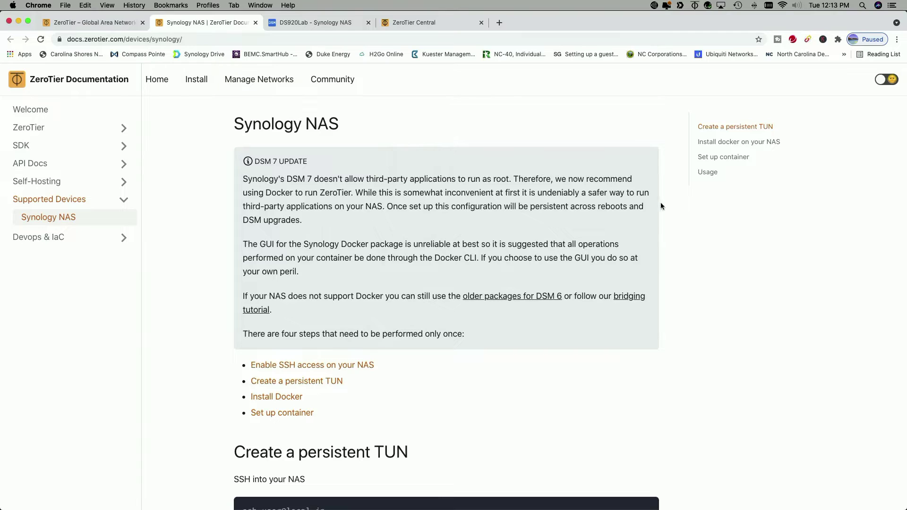
pyautogui.scroll(-2, 682, 214)
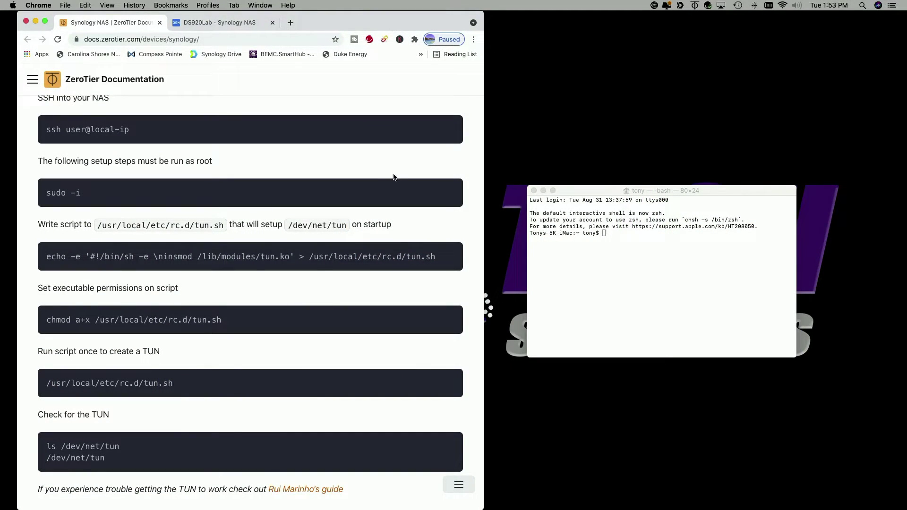
# Bring Terminal forward, then switch the browser to the DS920Lab Synology DSM desktop
pyautogui.click(703, 194)
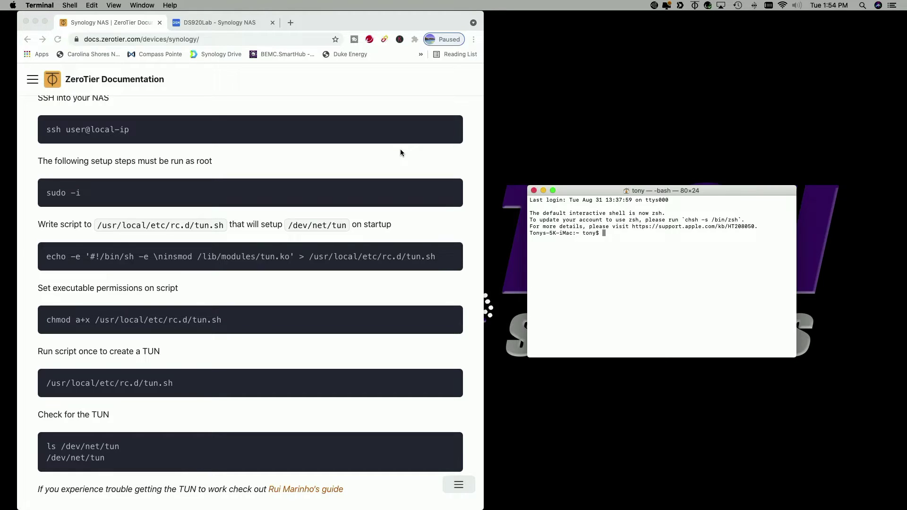
pyautogui.scroll(4, 400, 152)
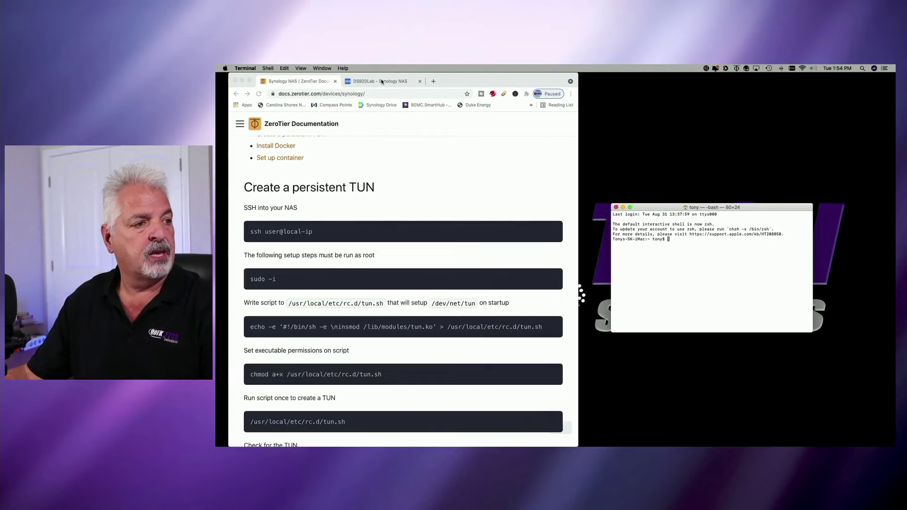
pyautogui.click(221, 23)
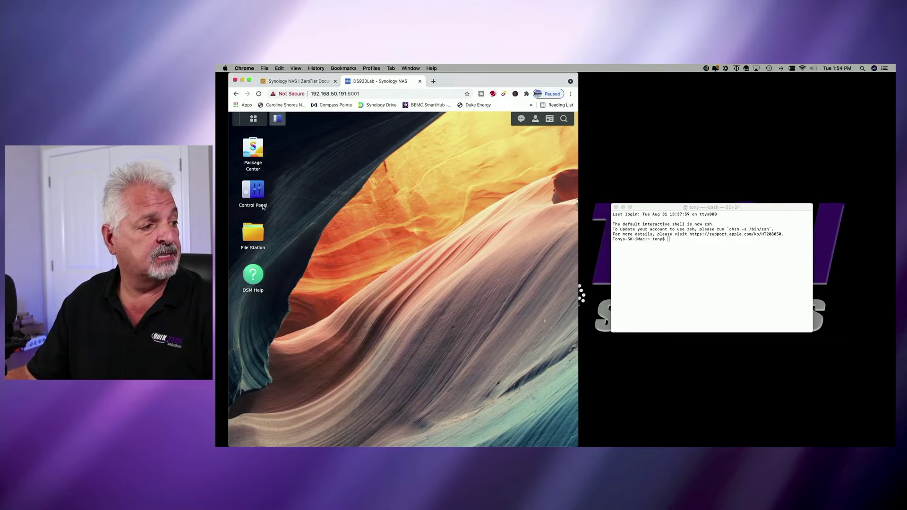
# Enable SSH on port 22 in Control Panel's Terminal & SNMP, apply, and confirm the warning
pyautogui.click(263, 207)
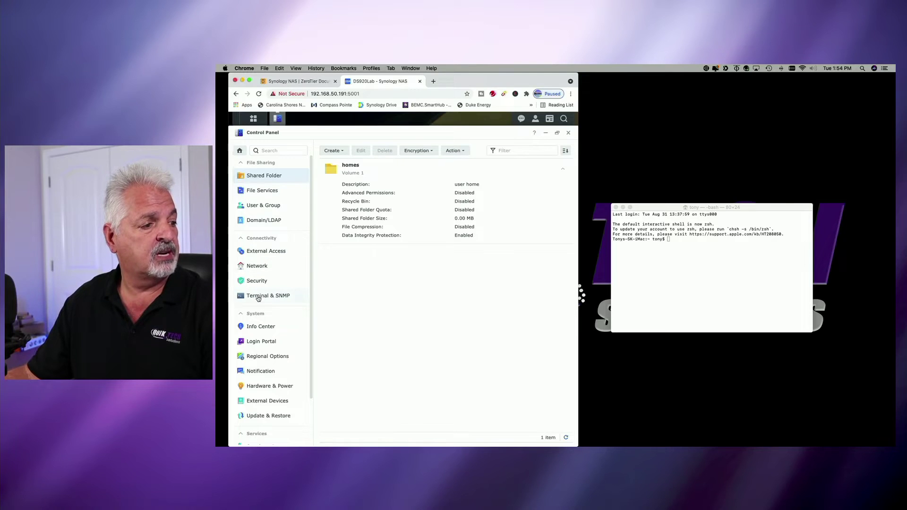
pyautogui.click(258, 297)
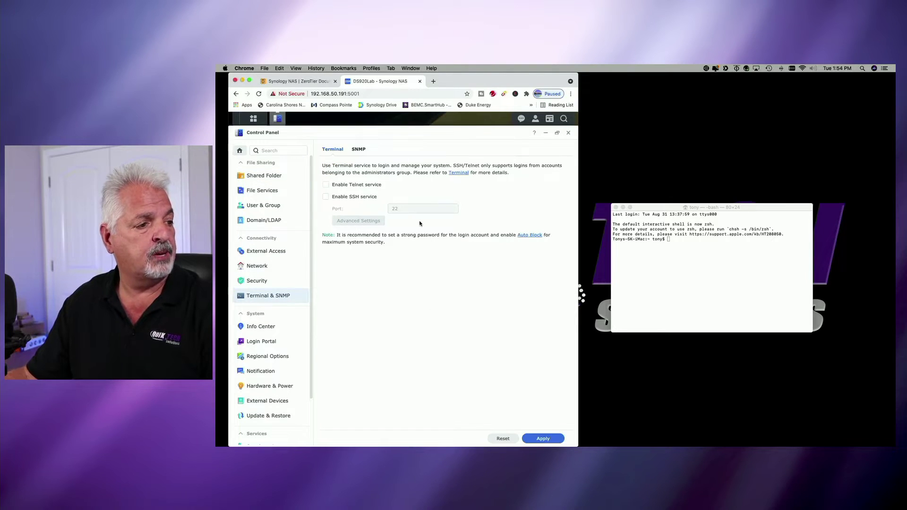
pyautogui.click(325, 197)
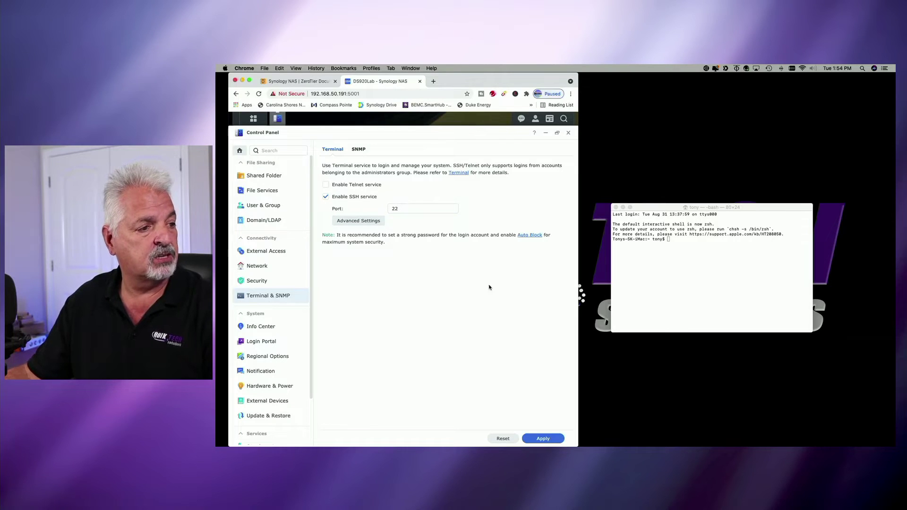
pyautogui.click(543, 439)
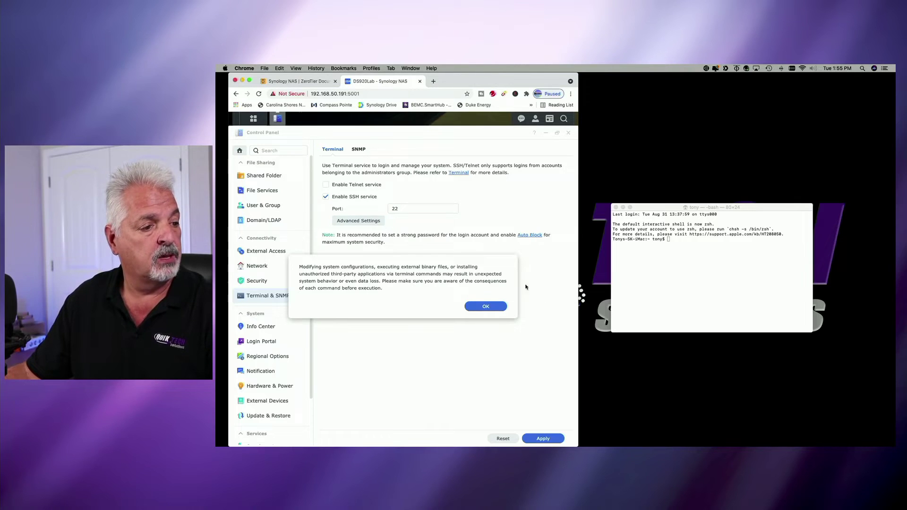
pyautogui.click(485, 307)
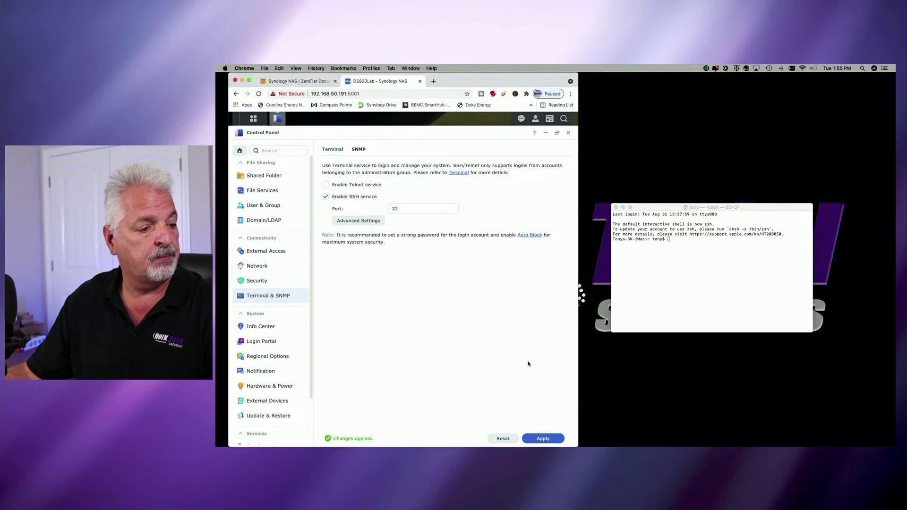
# SSH into the NAS at 192.168.50.191 with the admin account and enter its password
pyautogui.click(300, 81)
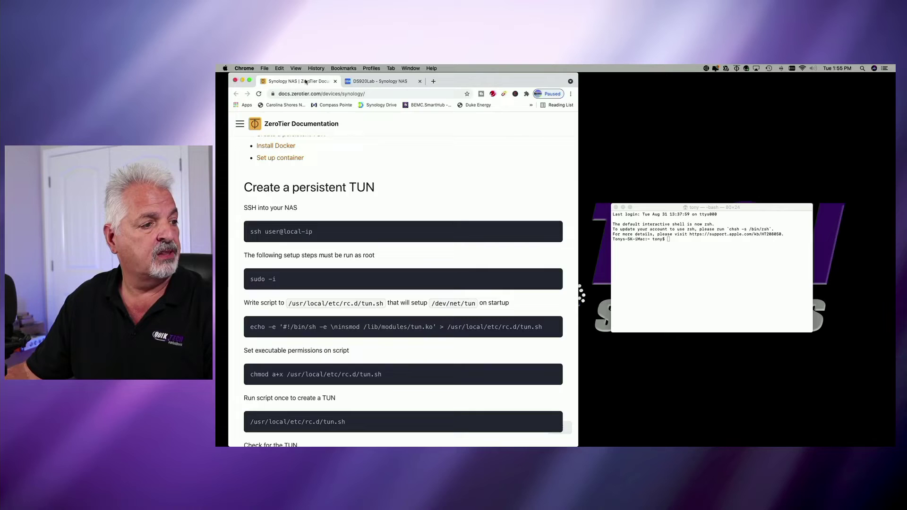
pyautogui.click(685, 247)
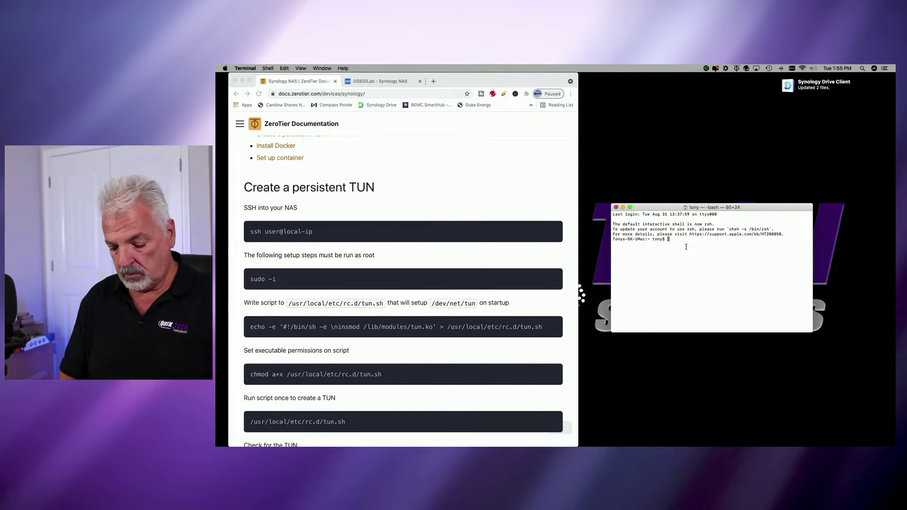
pyautogui.press('Return')
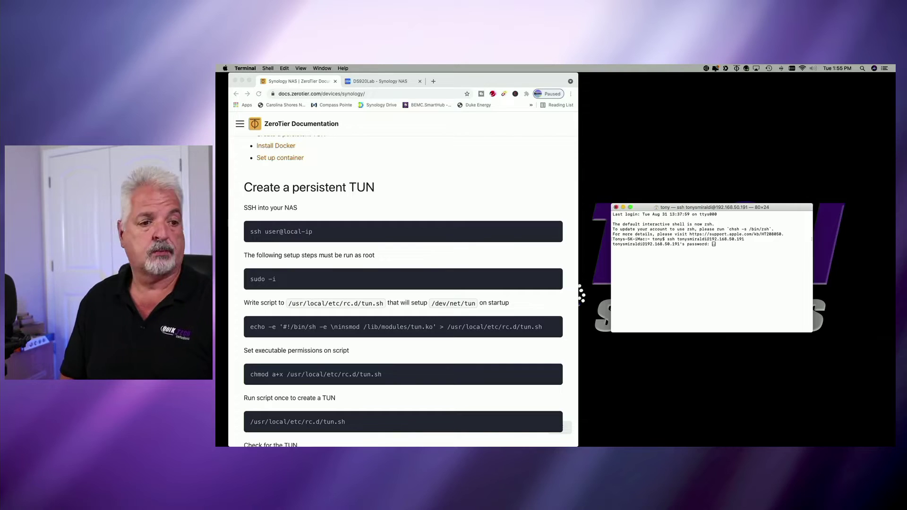
pyautogui.press('Return')
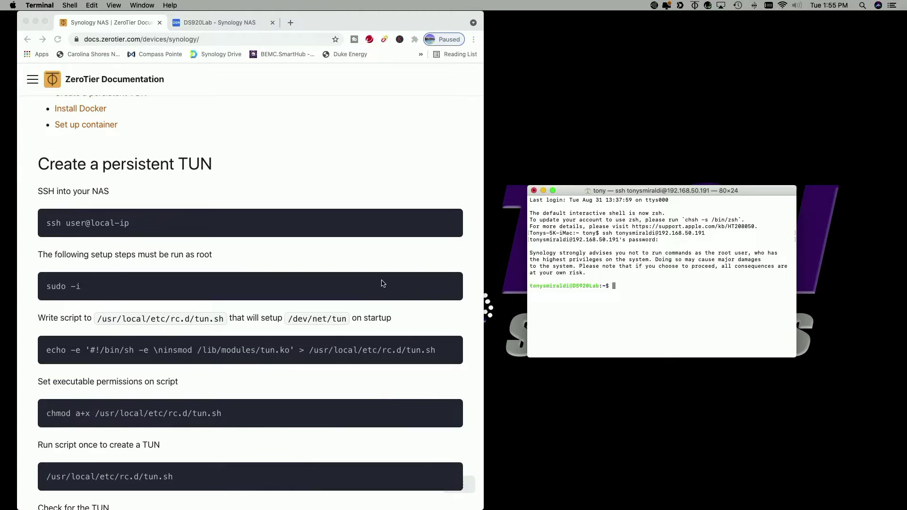
# Run sudo -i in the NAS session to get the root@DS920Lab prompt
pyautogui.click(423, 289)
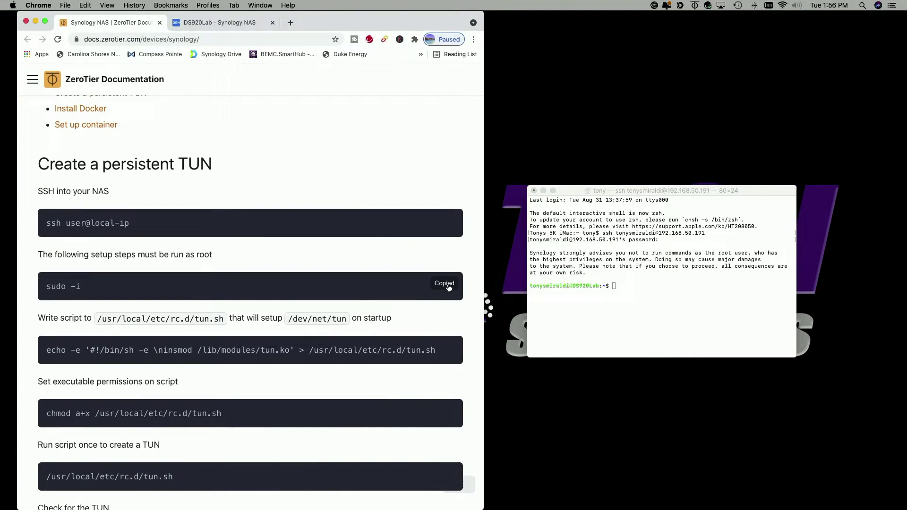
pyautogui.click(622, 286)
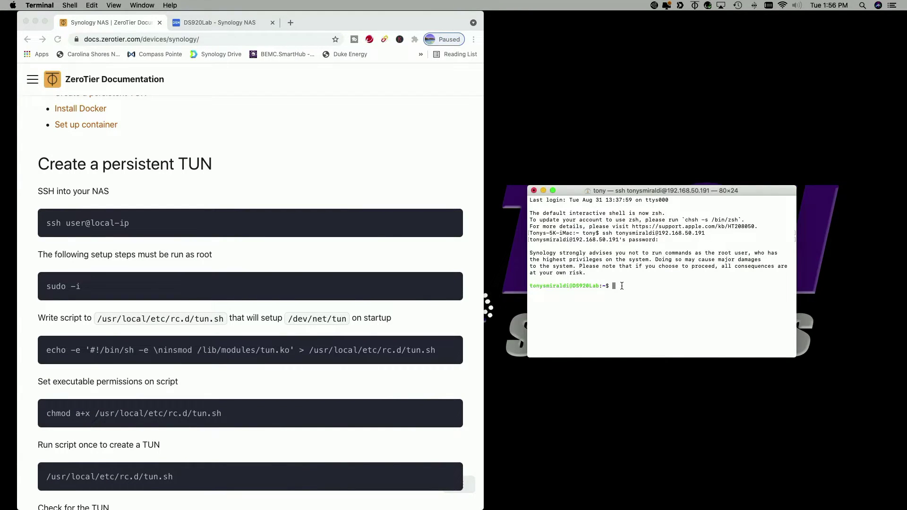
pyautogui.write('sudo -i')
pyautogui.press('Return')
pyautogui.press('Return')
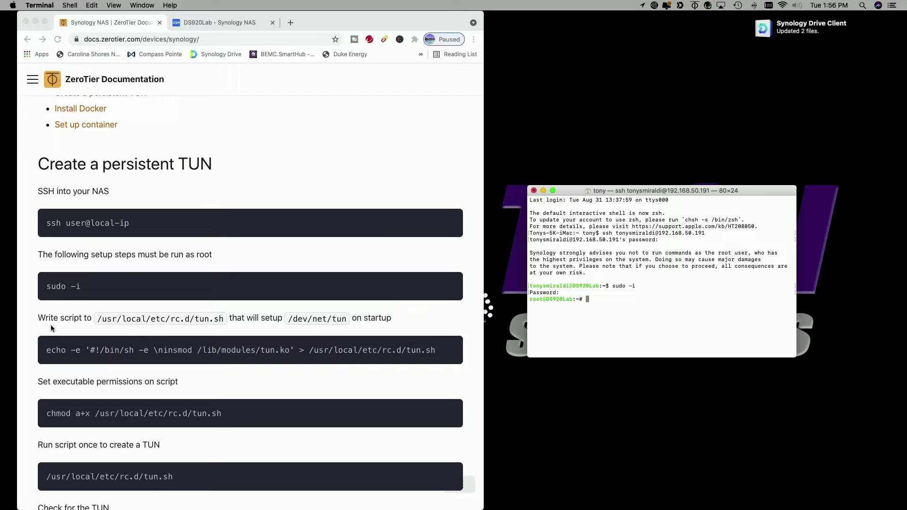
# Paste and run the guide's echo command to write /usr/local/etc/rc.d/tun.sh on the NAS
pyautogui.click(448, 349)
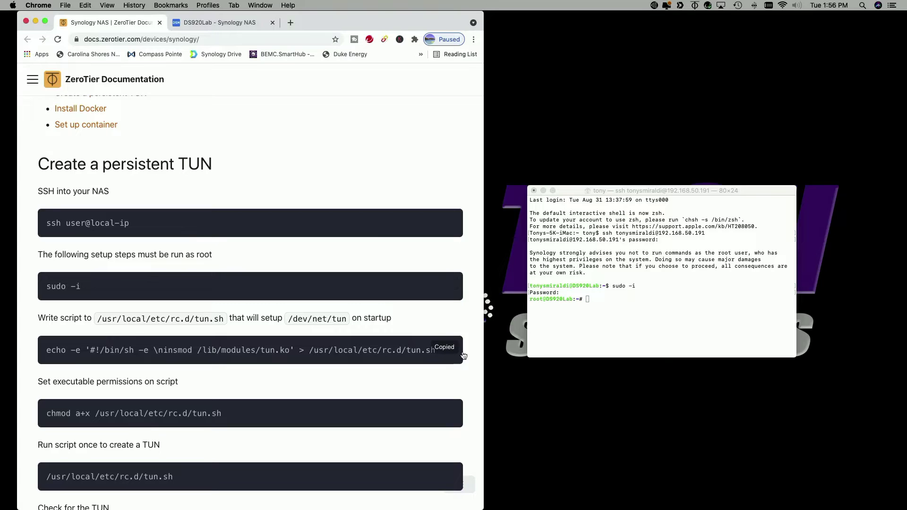
pyautogui.click(594, 297)
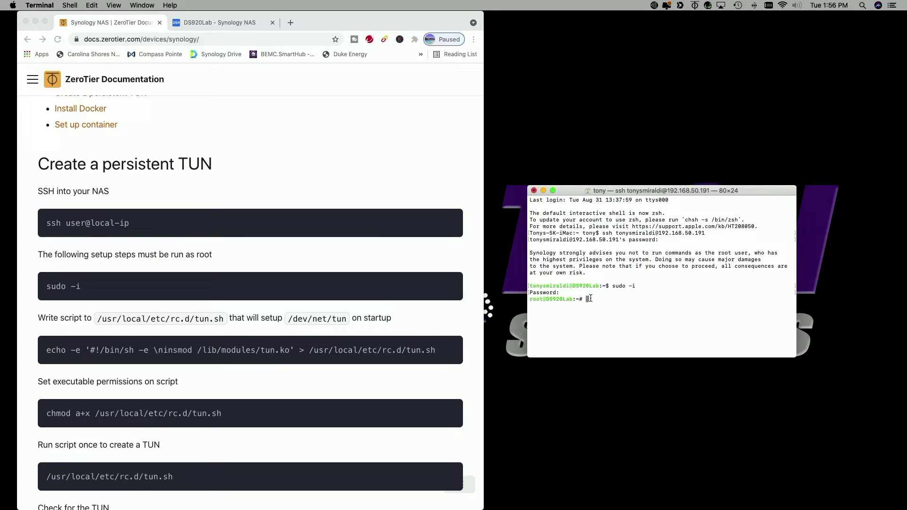
pyautogui.press('super+v')
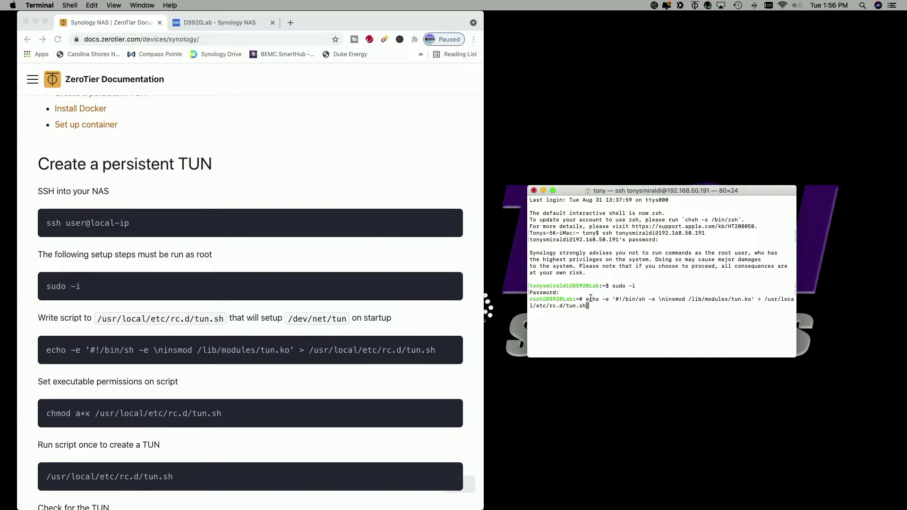
pyautogui.press('Return')
pyautogui.scroll(-5, 245, 371)
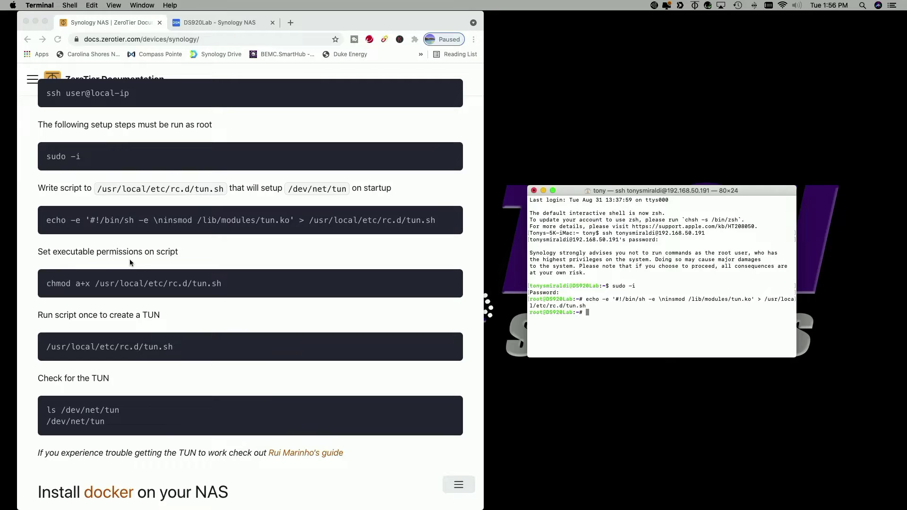
# Make tun.sh executable with the guide's chmod a+x command
pyautogui.click(47, 294)
pyautogui.moveTo(48, 293)
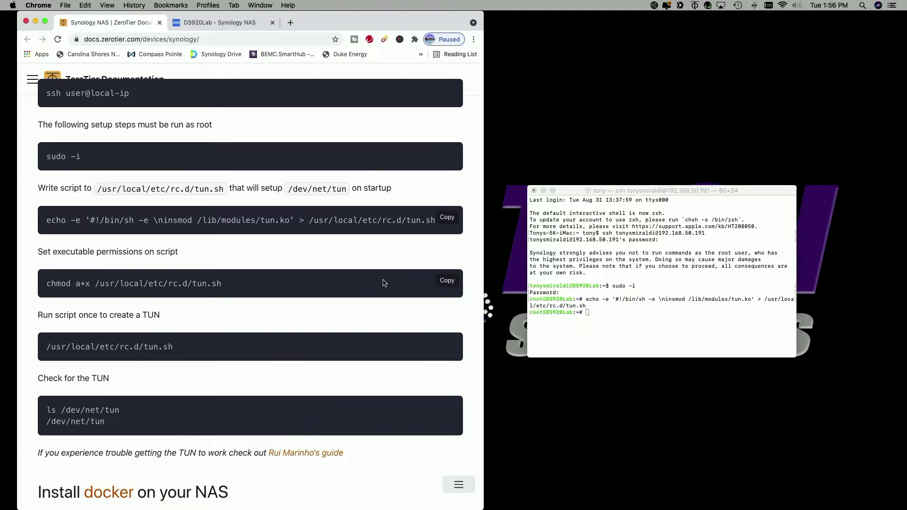
pyautogui.click(446, 282)
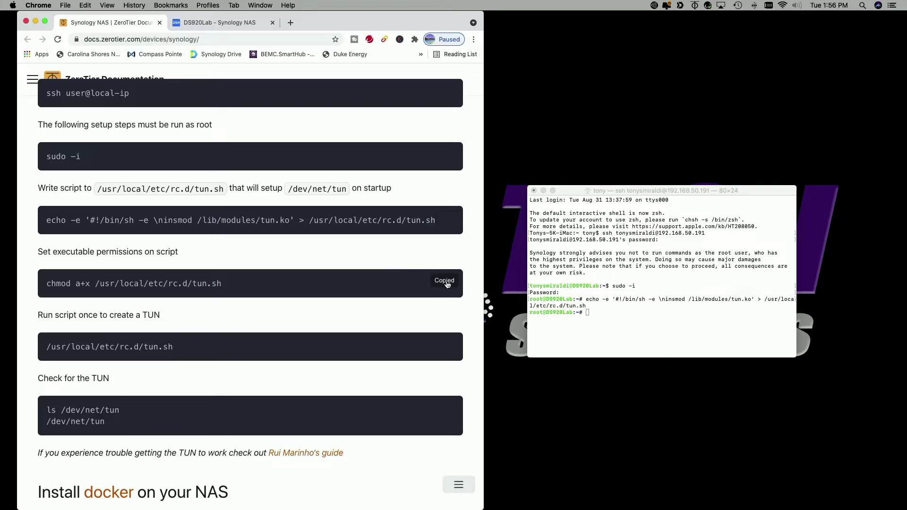
pyautogui.click(591, 310)
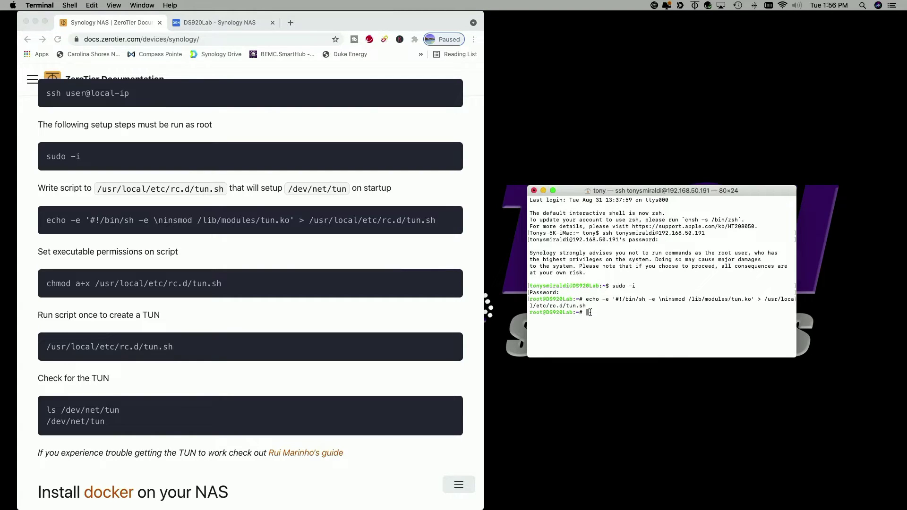
pyautogui.press('super+v')
pyautogui.press('Return')
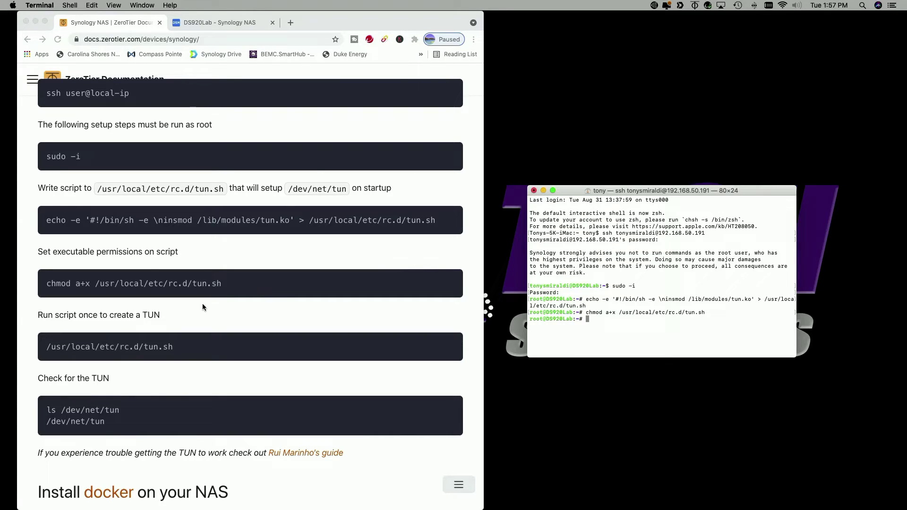
pyautogui.scroll(-4, 239, 308)
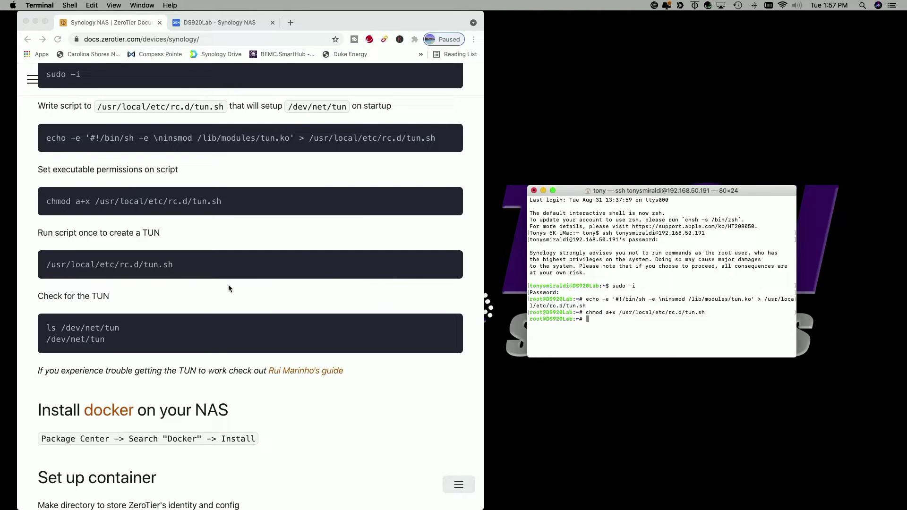
# Run the tun.sh script in the root shell to create the TUN device
pyautogui.click(405, 253)
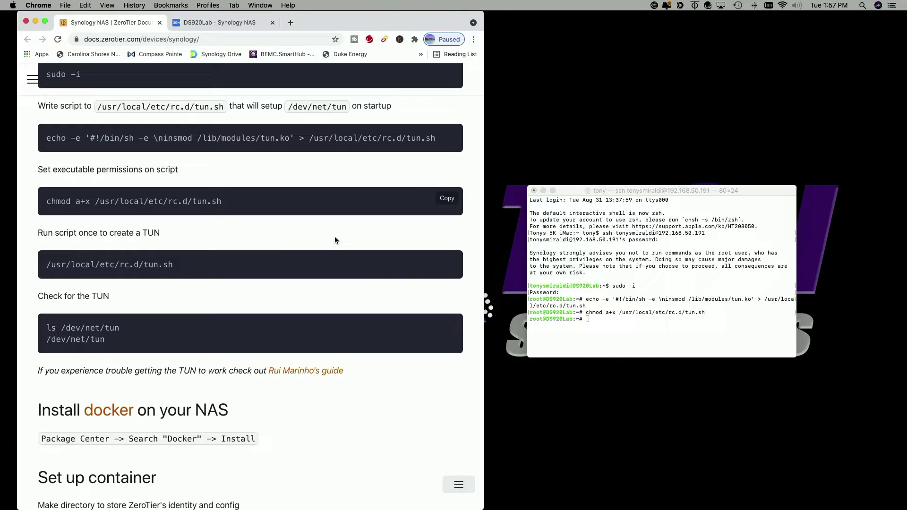
pyautogui.click(445, 263)
pyautogui.click(588, 319)
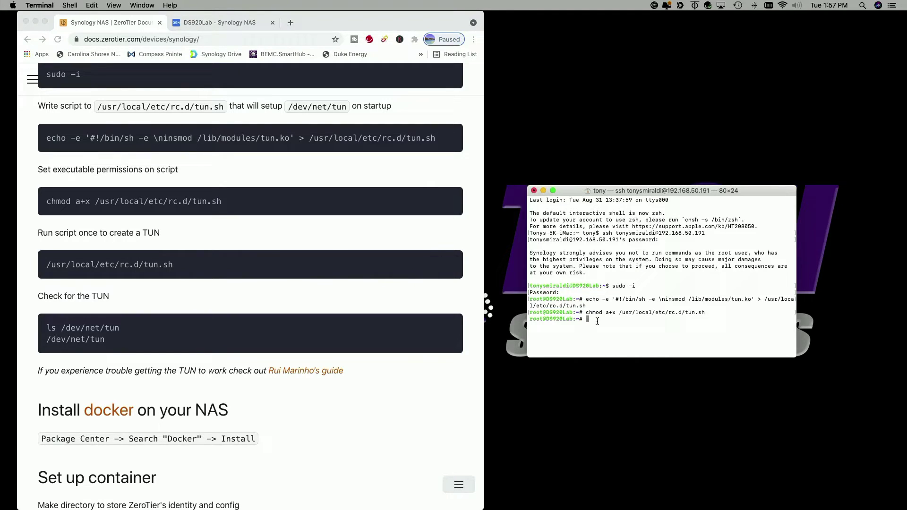
pyautogui.press('super+v')
pyautogui.press('Return')
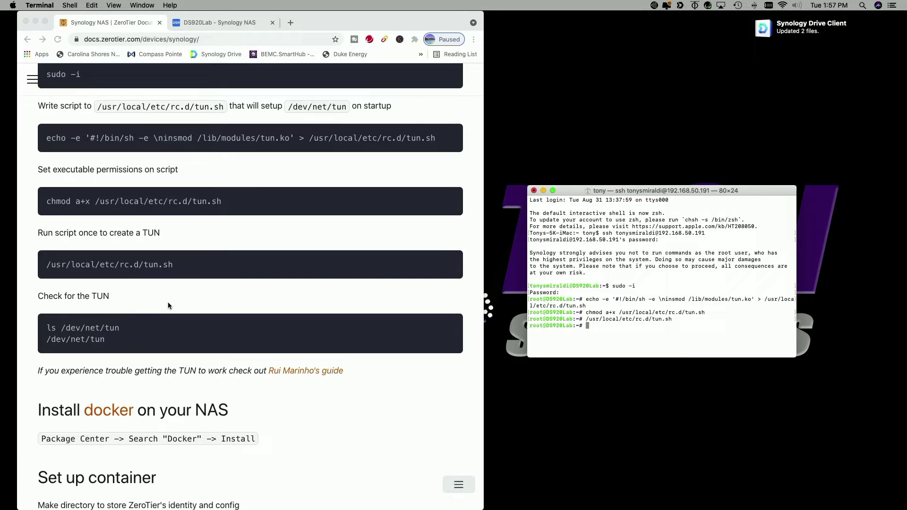
# Verify /dev/net/tun exists with ls, then return to the DS920Lab DSM tab
pyautogui.click(354, 336)
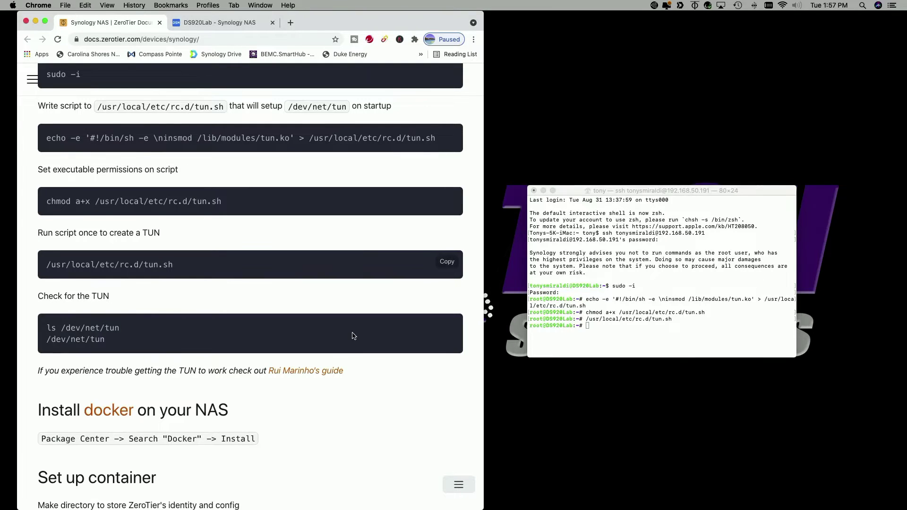
pyautogui.click(446, 325)
pyautogui.click(594, 328)
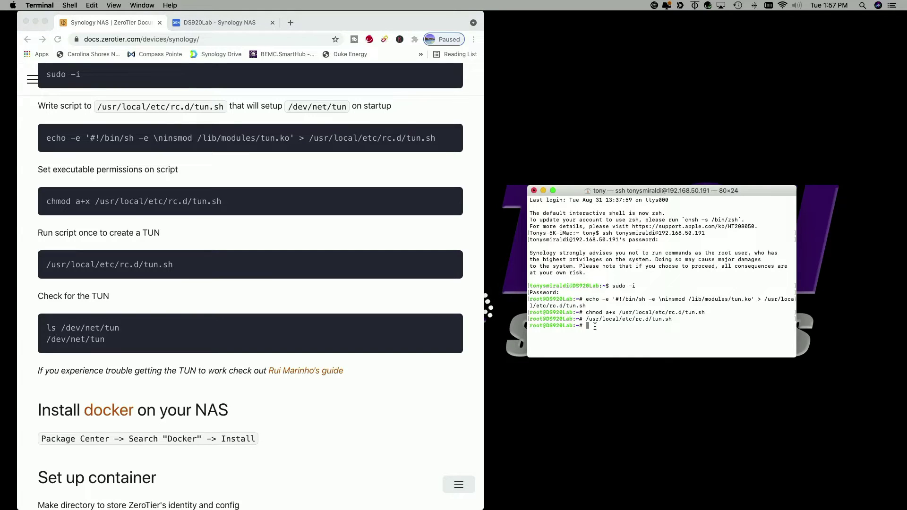
pyautogui.press('super+v')
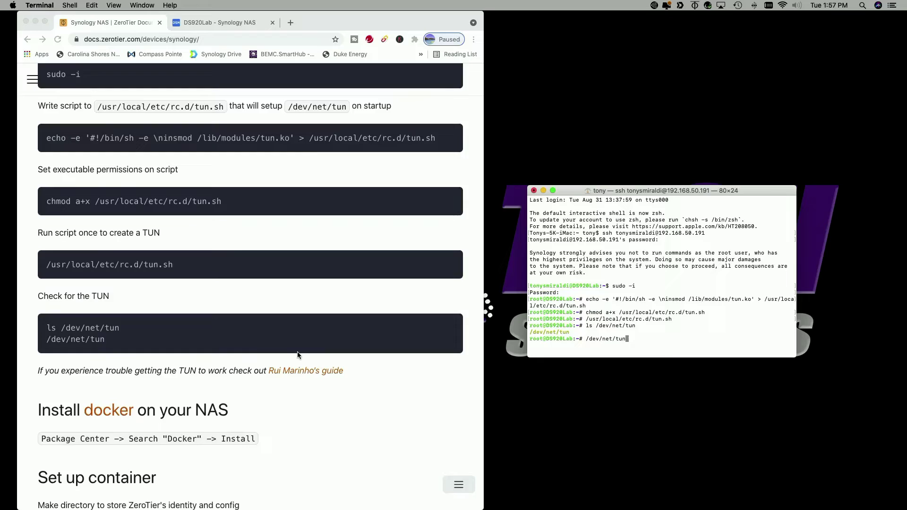
pyautogui.scroll(-6, 303, 354)
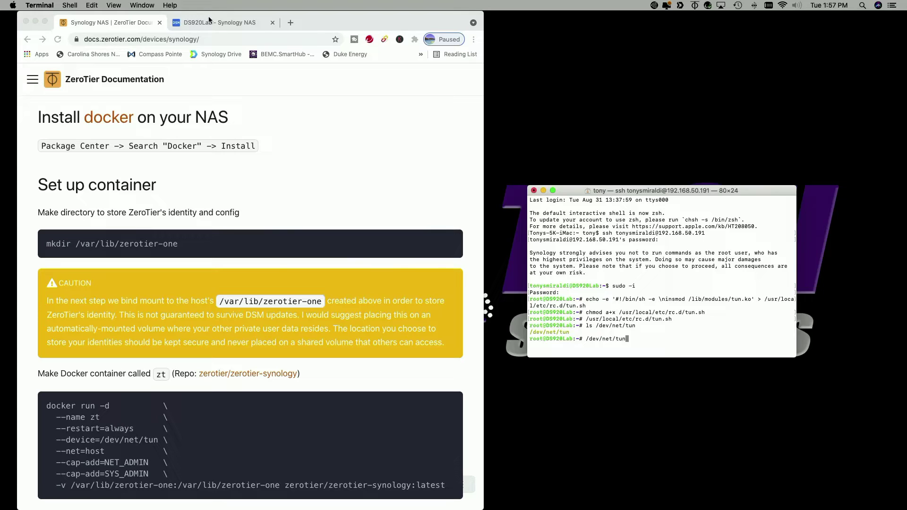
pyautogui.click(221, 23)
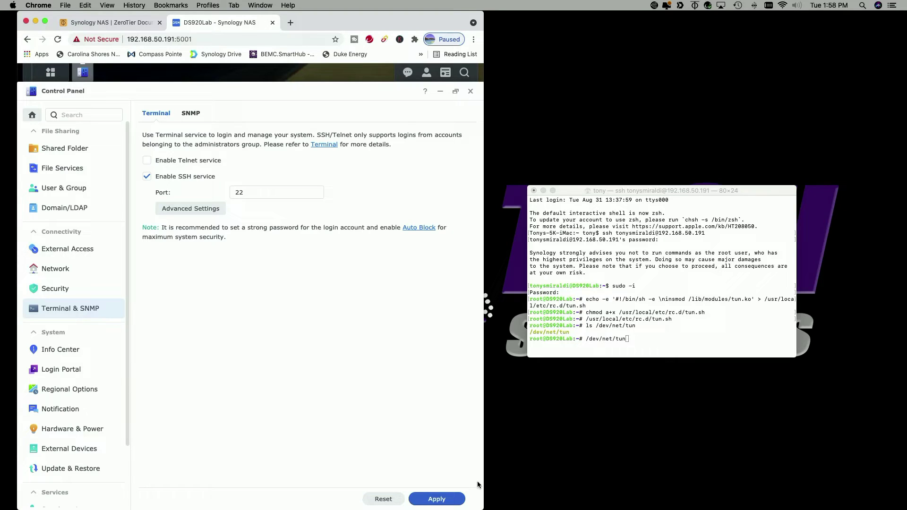
# Search Package Center for 'docker' and install the Docker package
pyautogui.moveTo(481, 506); pyautogui.dragTo(902, 494)
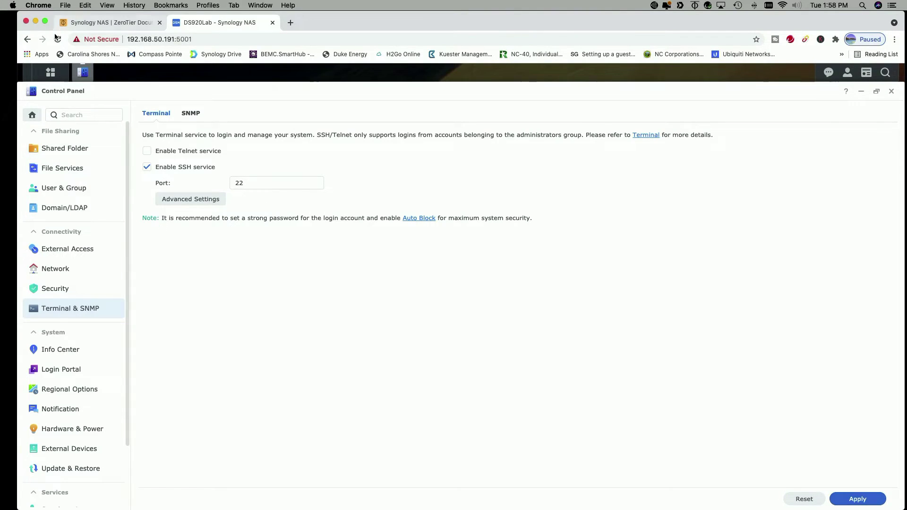
pyautogui.click(83, 72)
pyautogui.click(49, 120)
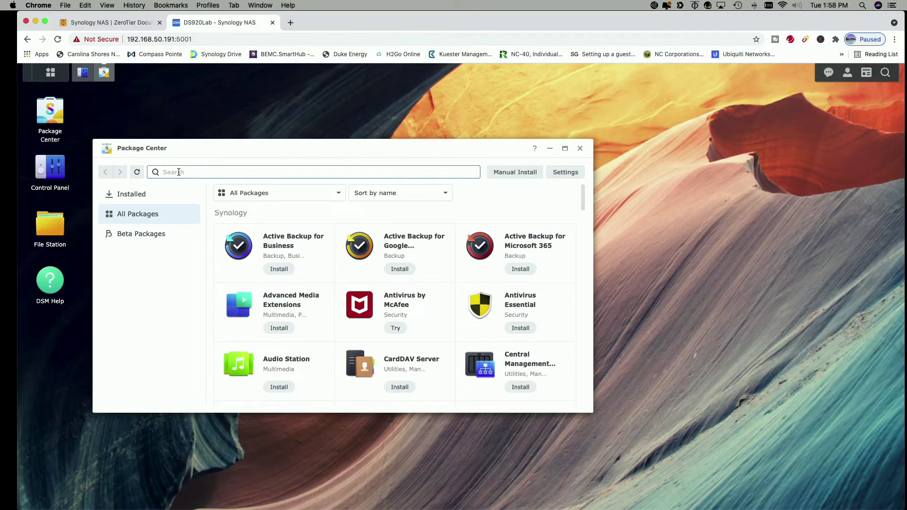
pyautogui.write('docker')
pyautogui.press('Return')
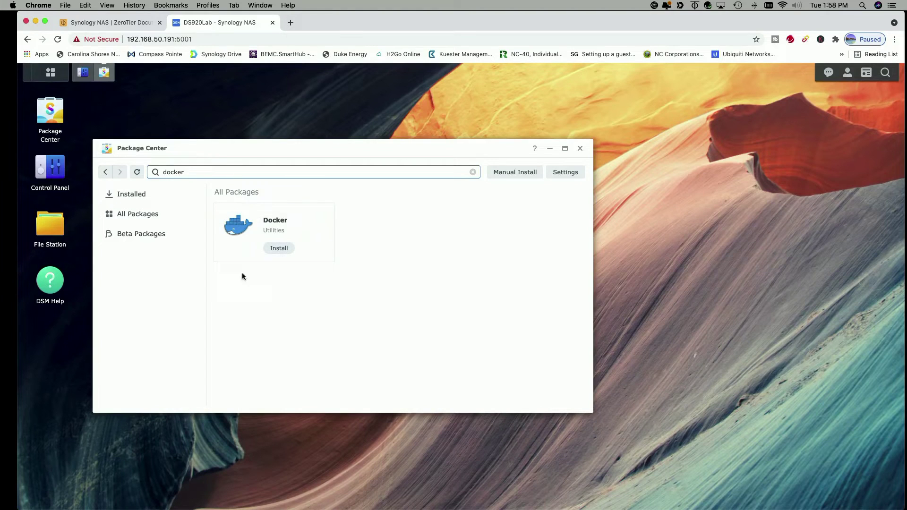
pyautogui.click(277, 249)
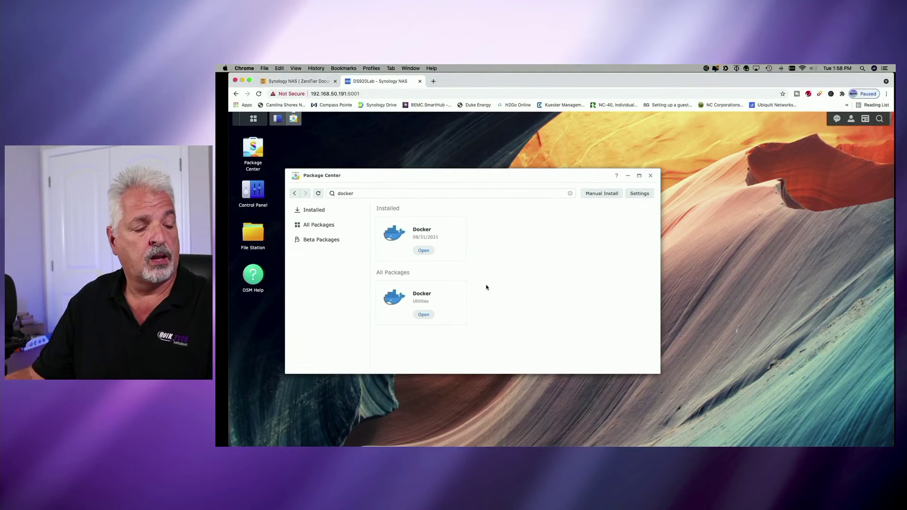
# Open the installed Docker app, dismiss its welcome, and show the empty Container list
pyautogui.click(422, 231)
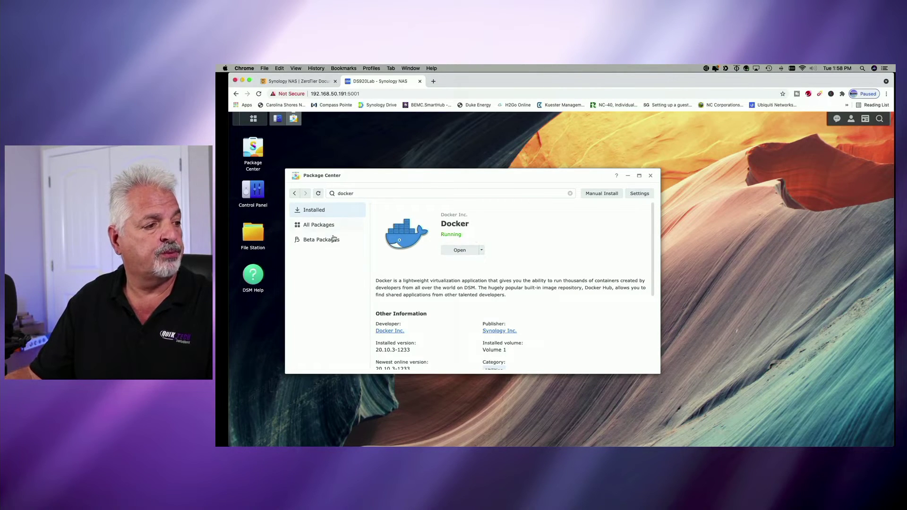
pyautogui.click(459, 250)
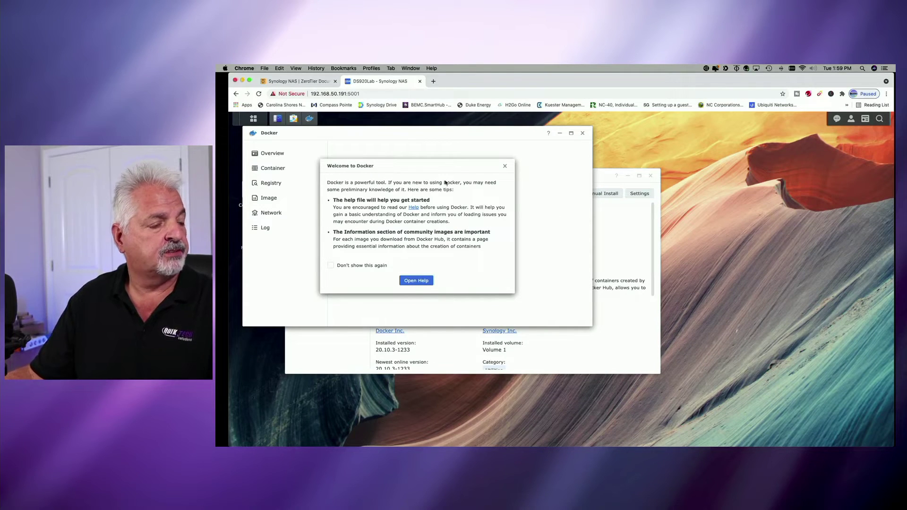
pyautogui.click(505, 166)
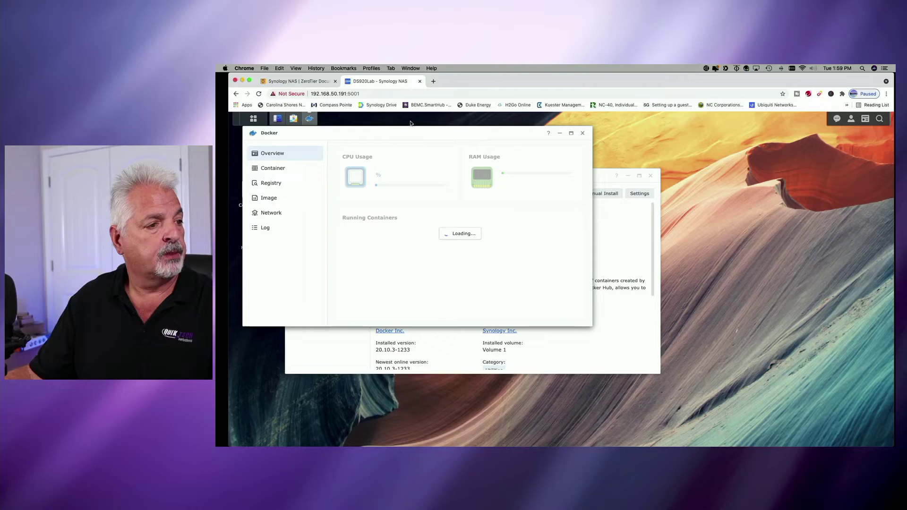
pyautogui.moveTo(400, 133); pyautogui.dragTo(498, 170)
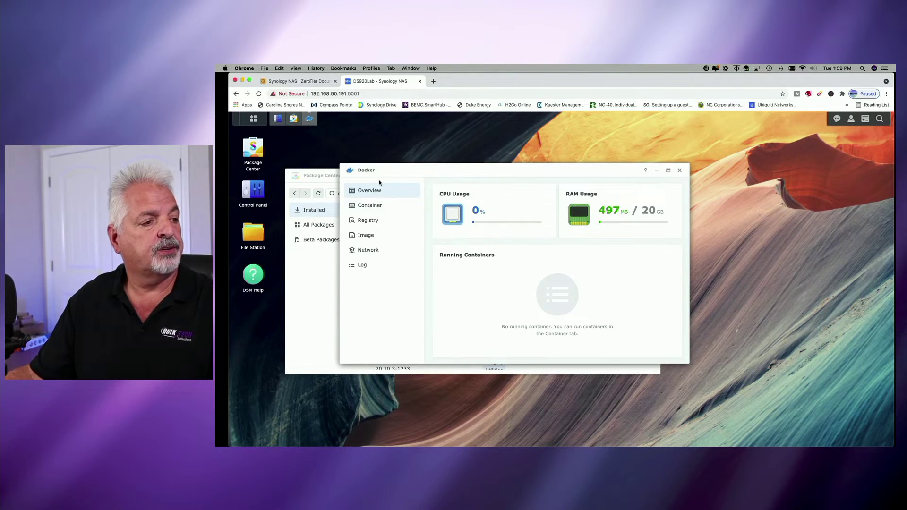
pyautogui.click(370, 206)
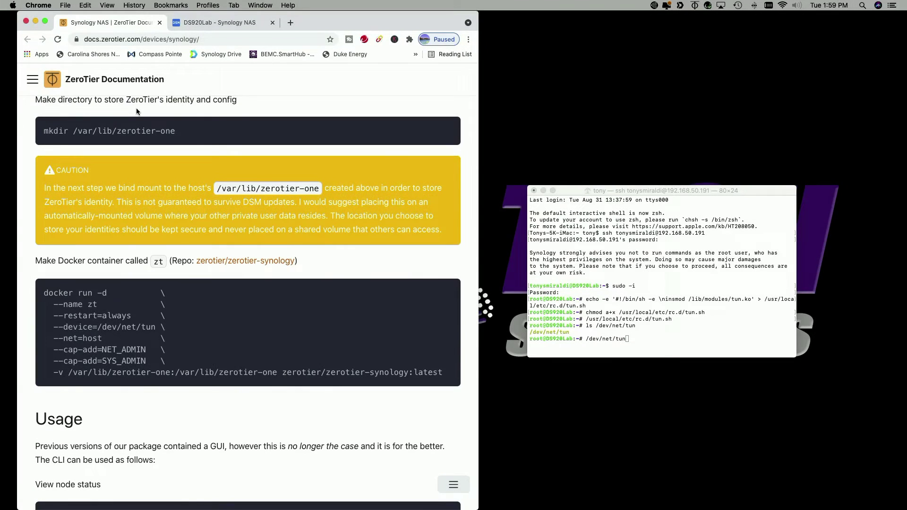
# Clear the stray /dev/net/tun line, then run mkdir /var/lib/zerotier-one in the NAS root shell
pyautogui.scroll(1, 211, 111)
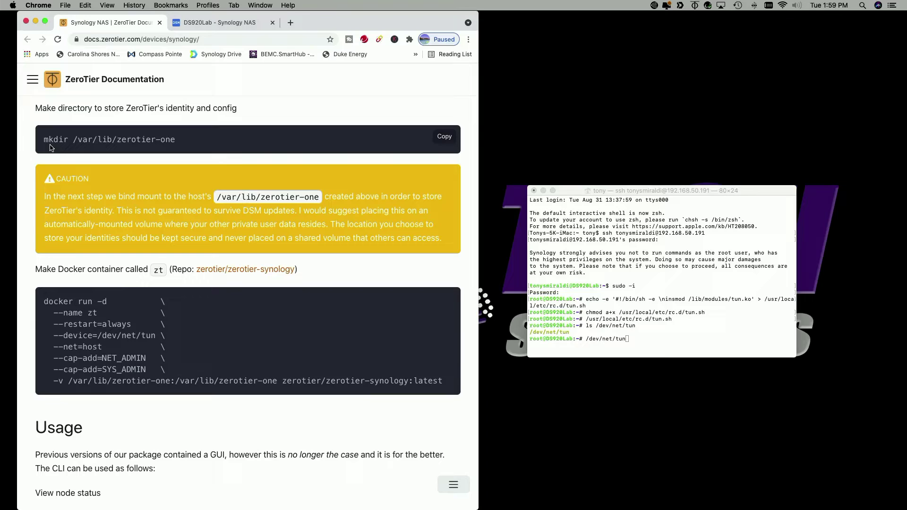
pyautogui.click(446, 138)
pyautogui.click(678, 347)
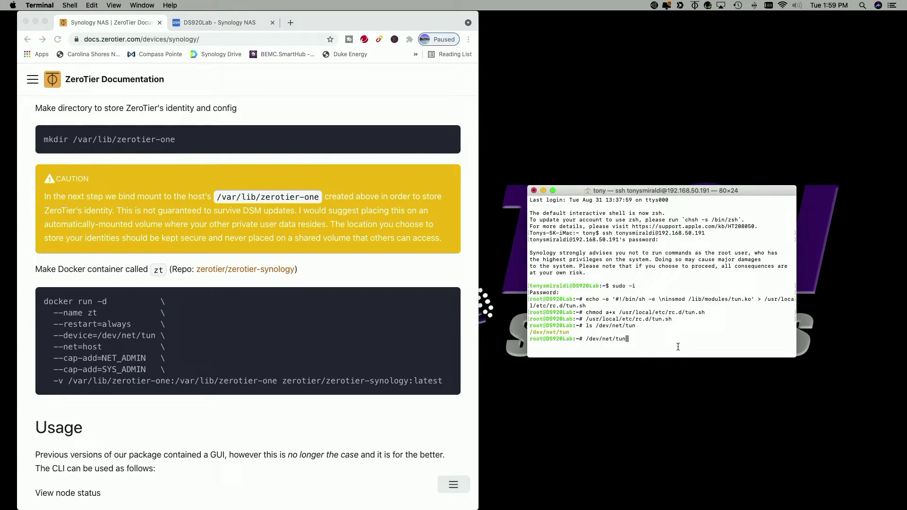
pyautogui.write('/dev/net/tun')
pyautogui.press('Return')
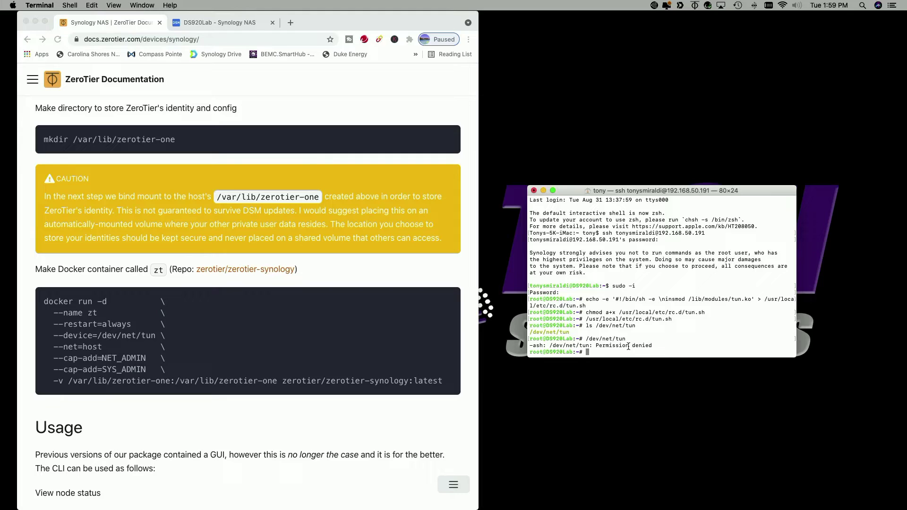
pyautogui.press('super+v')
pyautogui.press('Return')
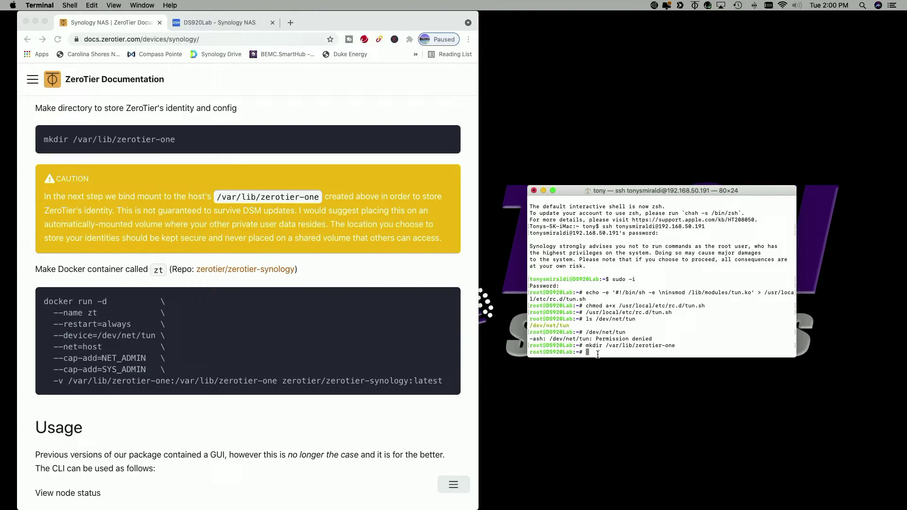
pyautogui.scroll(-5, 422, 278)
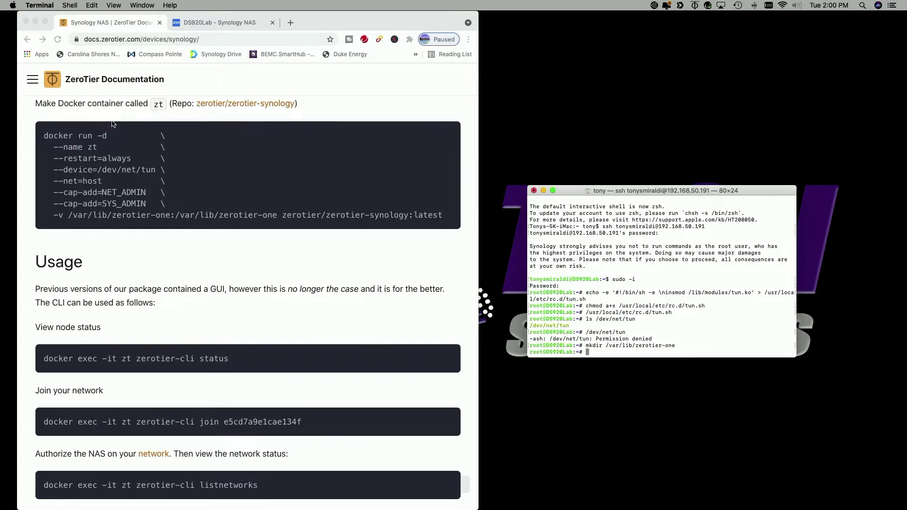
# Run the docs' docker run block in the NAS root shell to start container zt from zerotier/zerotier-synology
pyautogui.click(206, 246)
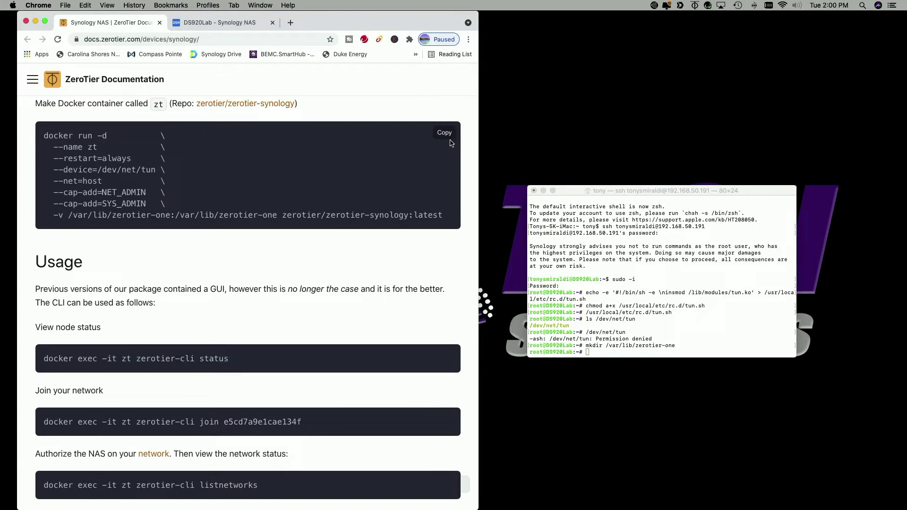
pyautogui.click(444, 134)
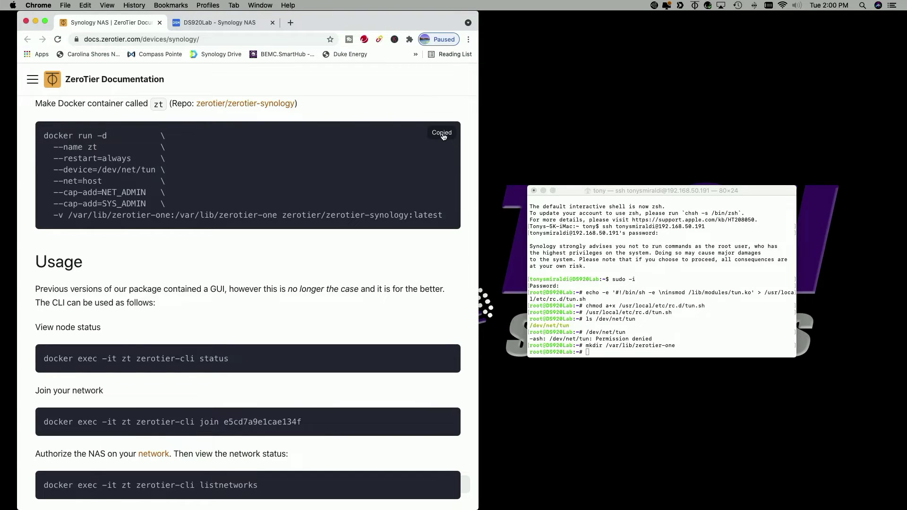
pyautogui.click(592, 352)
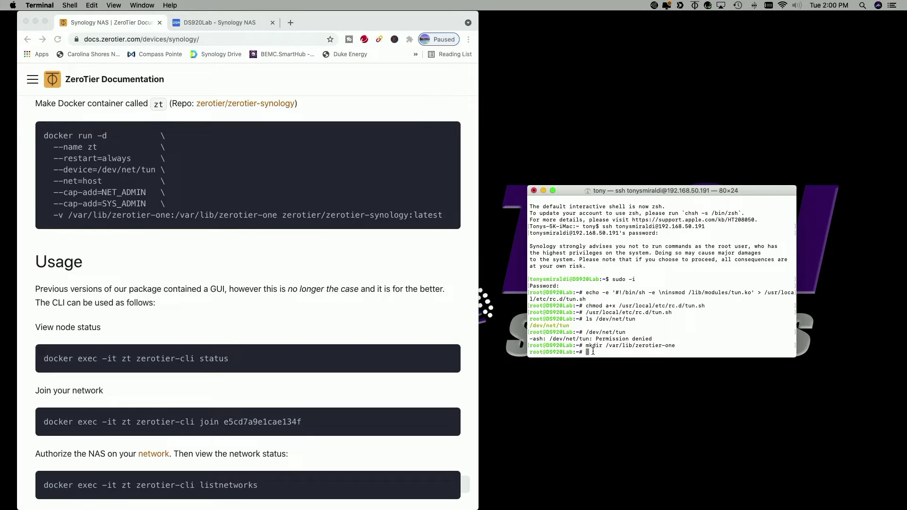
pyautogui.press('super+v')
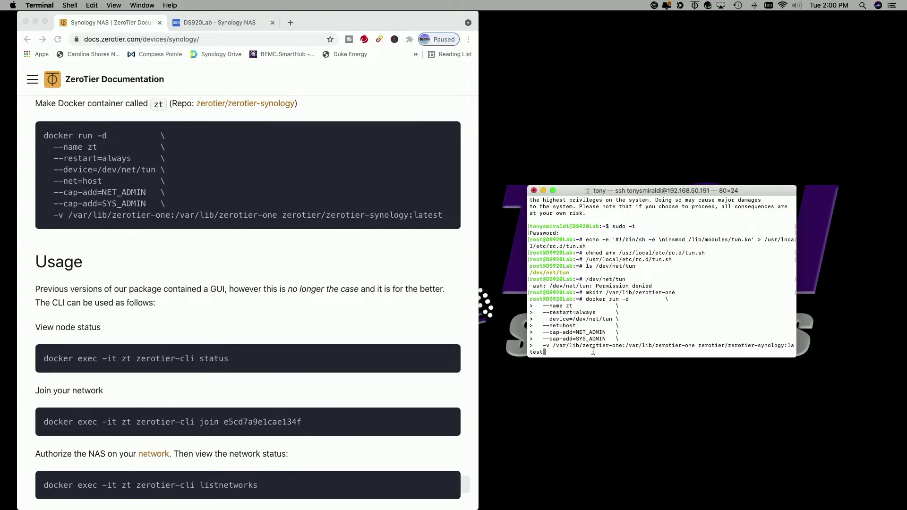
pyautogui.press('Return')
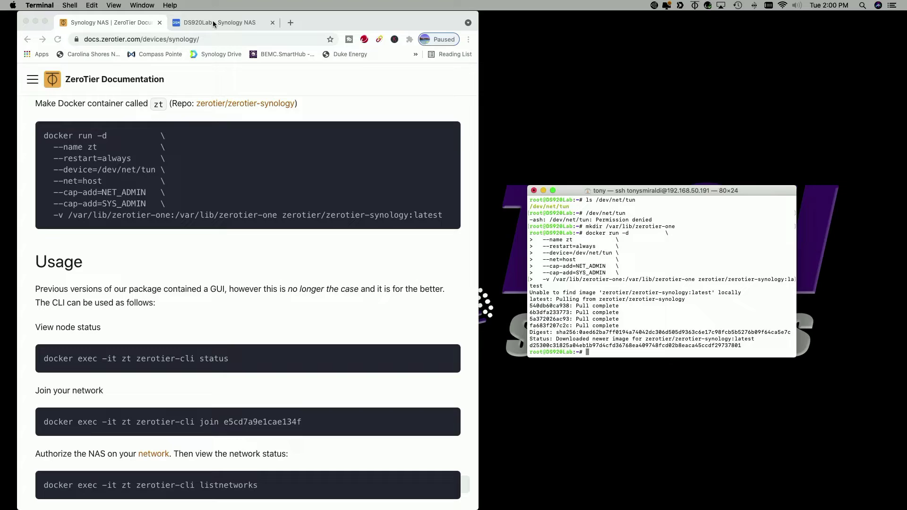
# Confirm in DSM's Docker Container list that zt is running, then return to the ZeroTier docs
pyautogui.click(212, 21)
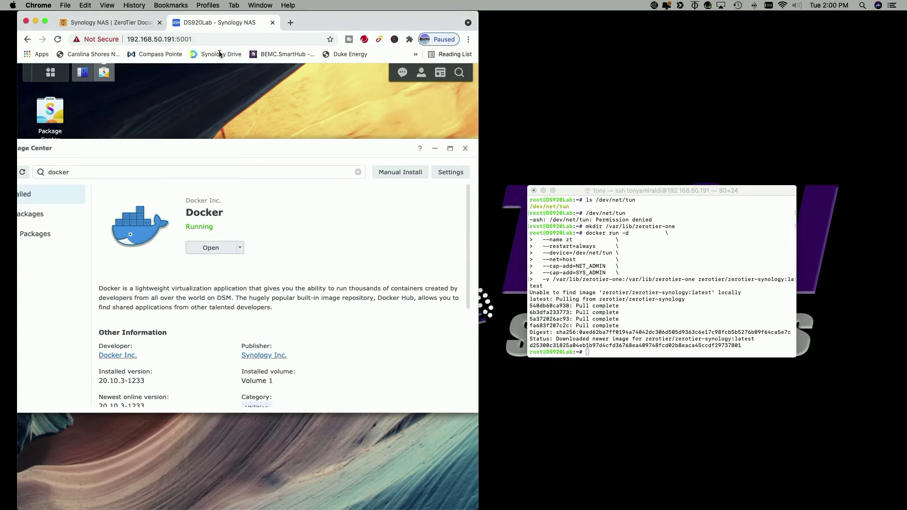
pyautogui.click(227, 247)
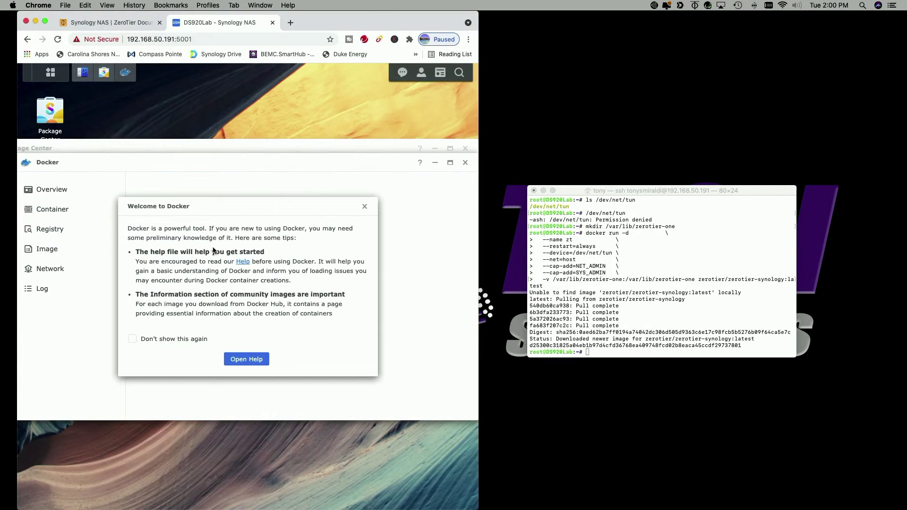
pyautogui.click(364, 208)
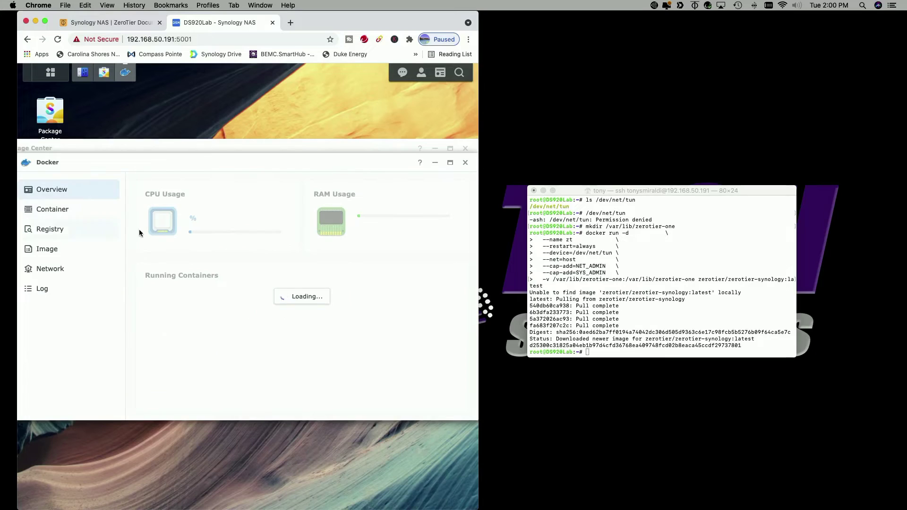
pyautogui.click(53, 210)
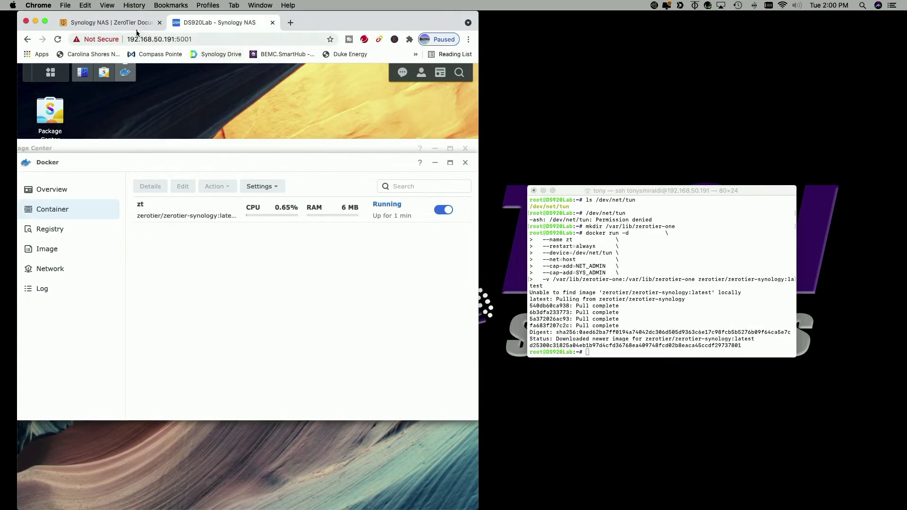
pyautogui.click(112, 22)
# Clear the NAS shell and run zerotier-cli status, confirming node version 1.6.5 is ONLINE
pyautogui.scroll(-5, 320, 296)
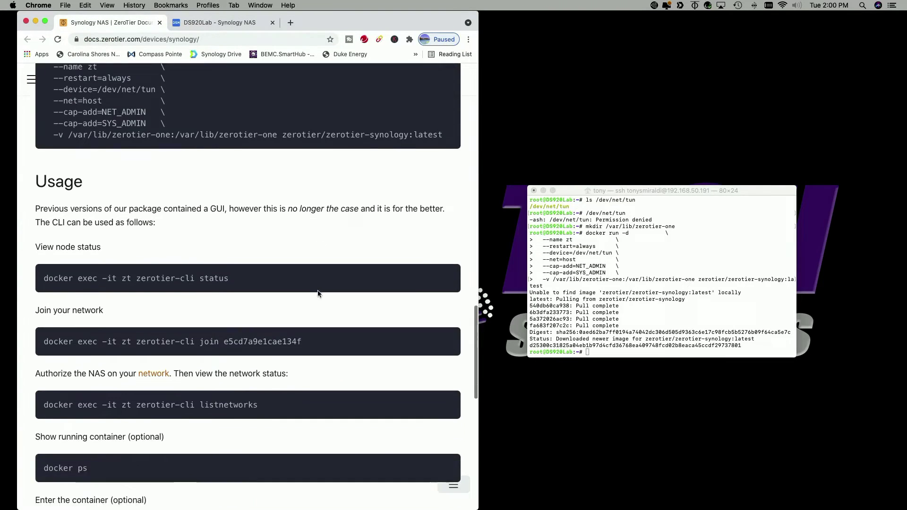
pyautogui.scroll(-1, 316, 288)
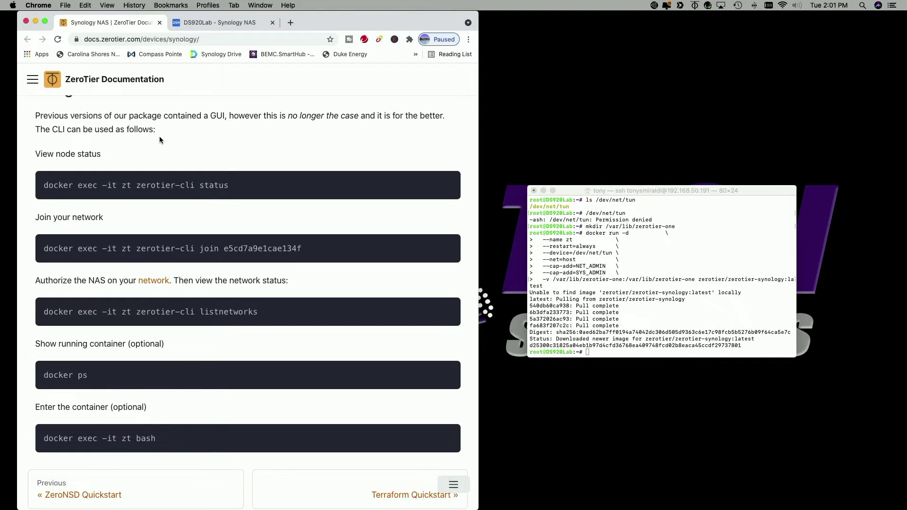
pyautogui.scroll(-2, 158, 137)
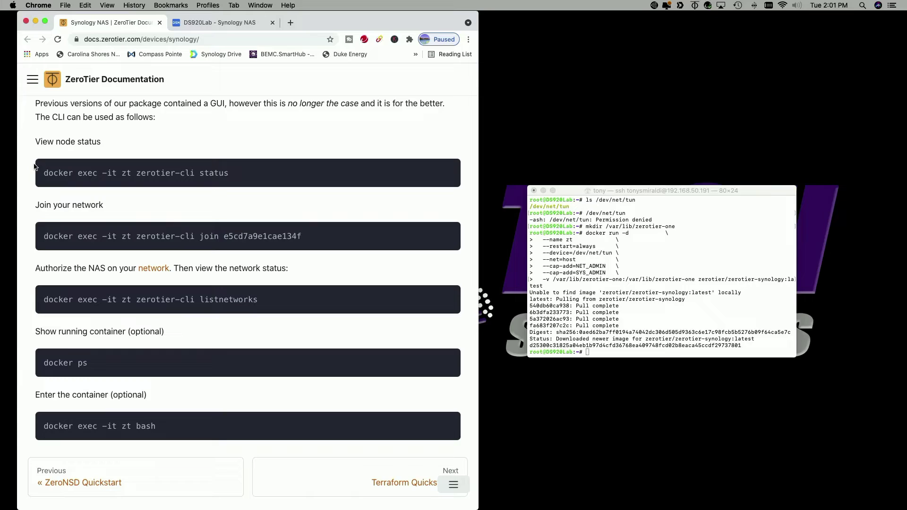
pyautogui.click(446, 171)
pyautogui.click(588, 352)
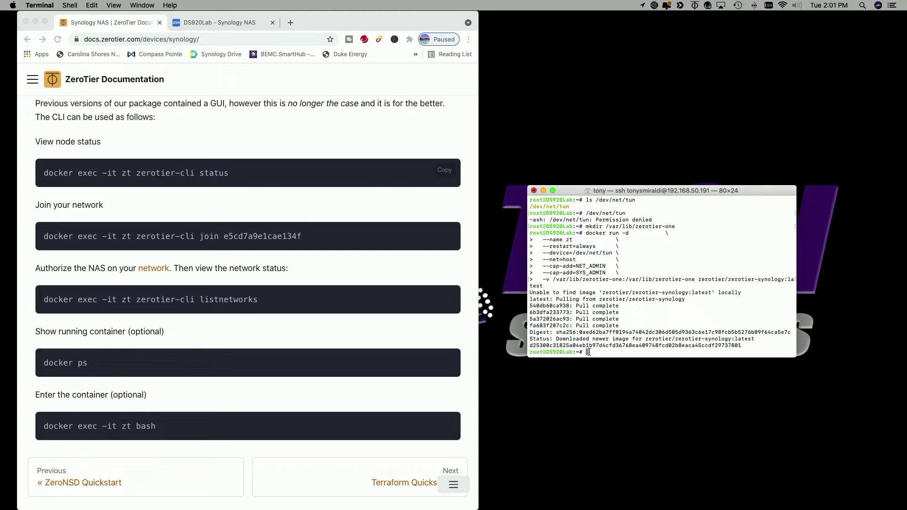
pyautogui.write('clear')
pyautogui.press('Return')
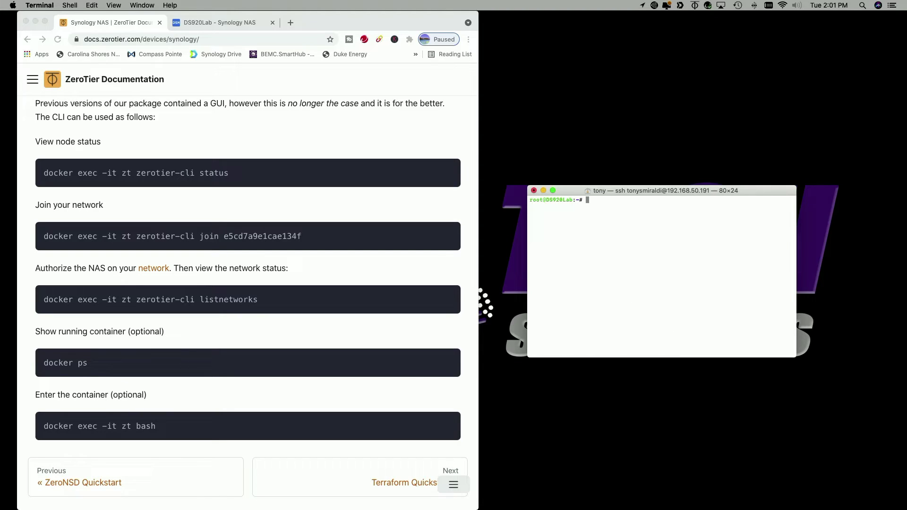
pyautogui.press('super+v')
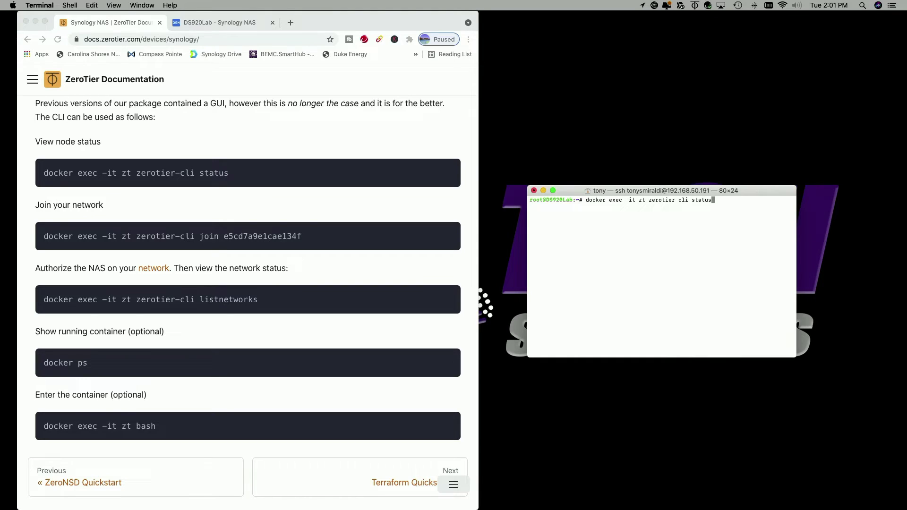
pyautogui.press('Return')
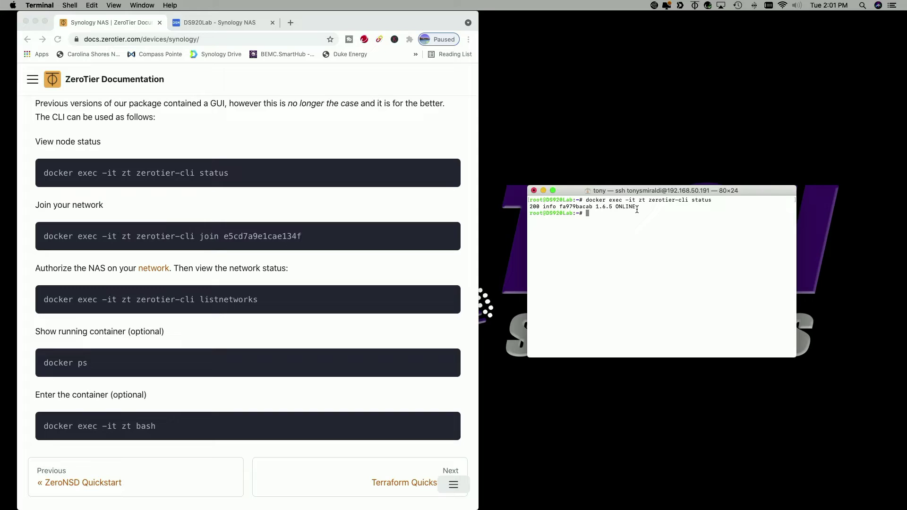
pyautogui.click(158, 201)
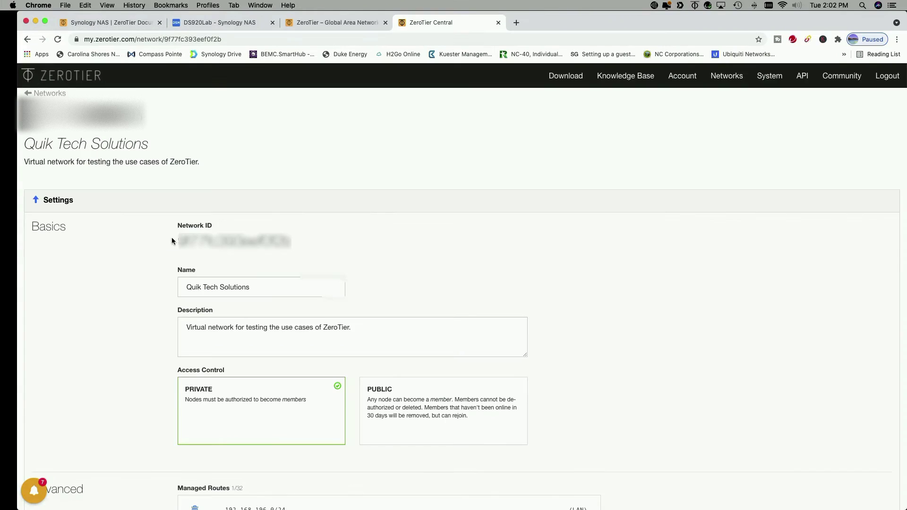
# Copy the Quik Tech Solutions Network ID from ZeroTier Central's network settings page
pyautogui.moveTo(178, 241); pyautogui.dragTo(291, 241)
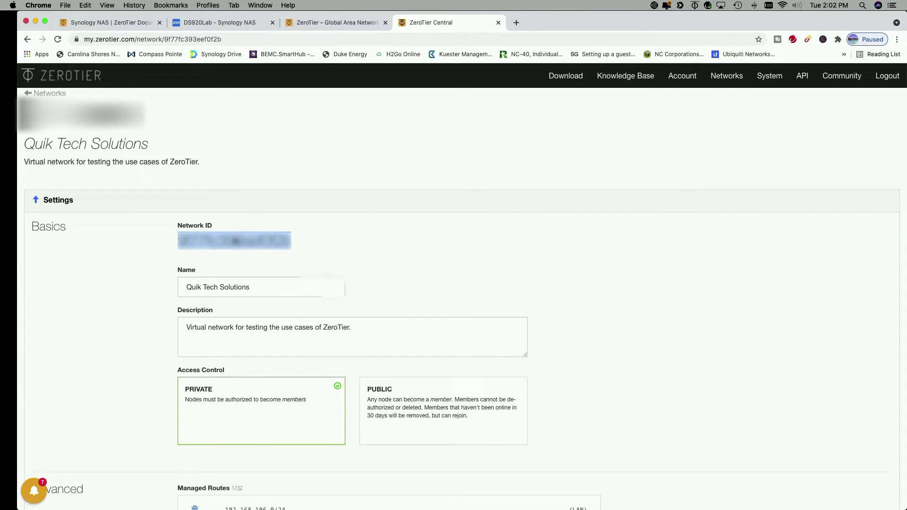
pyautogui.rightClick(235, 239)
pyautogui.click(252, 261)
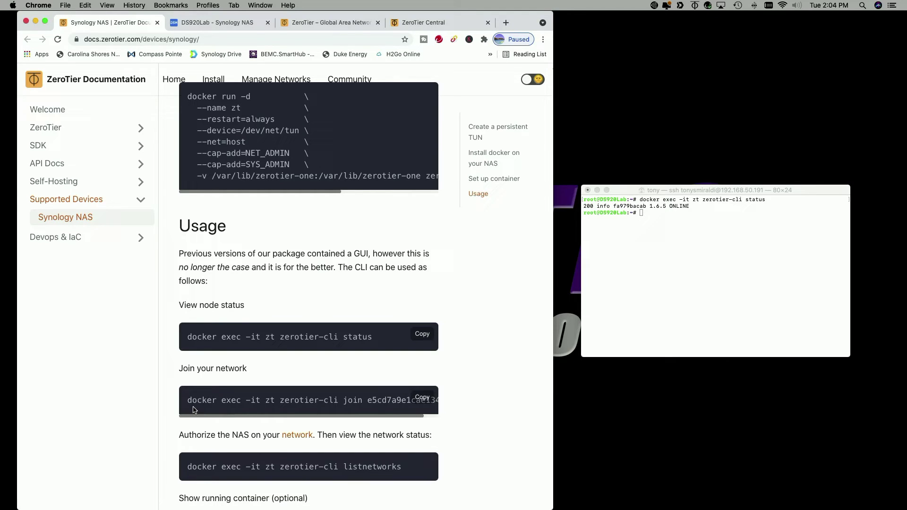
# Run docker exec -it zt zerotier-cli join with the copied network ID, getting 200 join OK
pyautogui.click(688, 248)
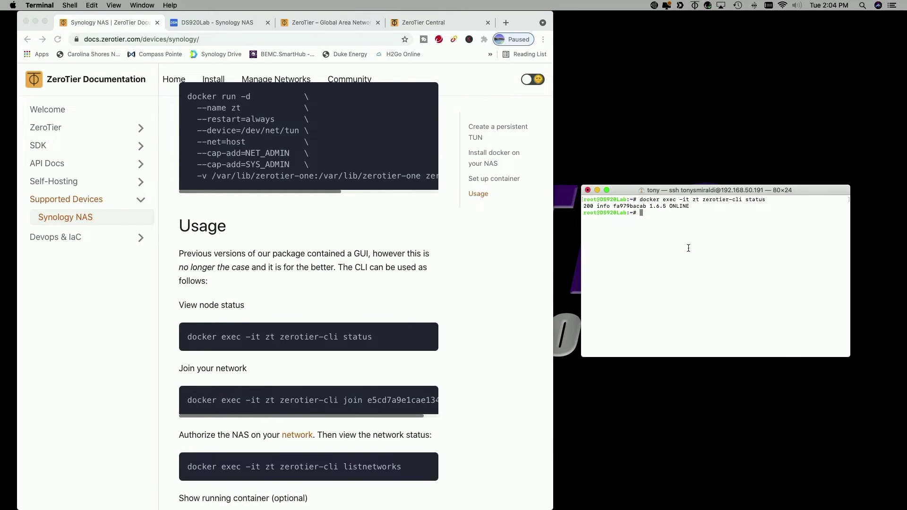
pyautogui.write('docker exec -it zt zerotier-cli join')
pyautogui.press('super+v')
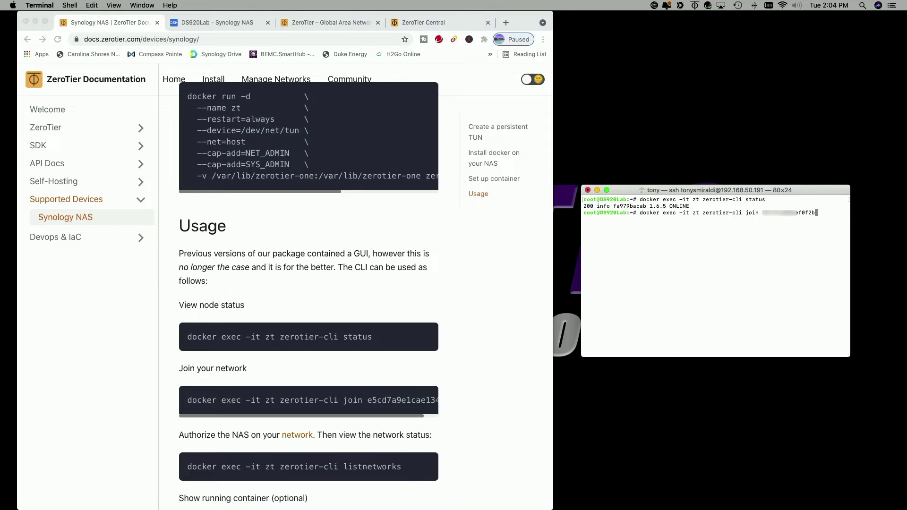
pyautogui.press('Return')
pyautogui.scroll(-3, 311, 401)
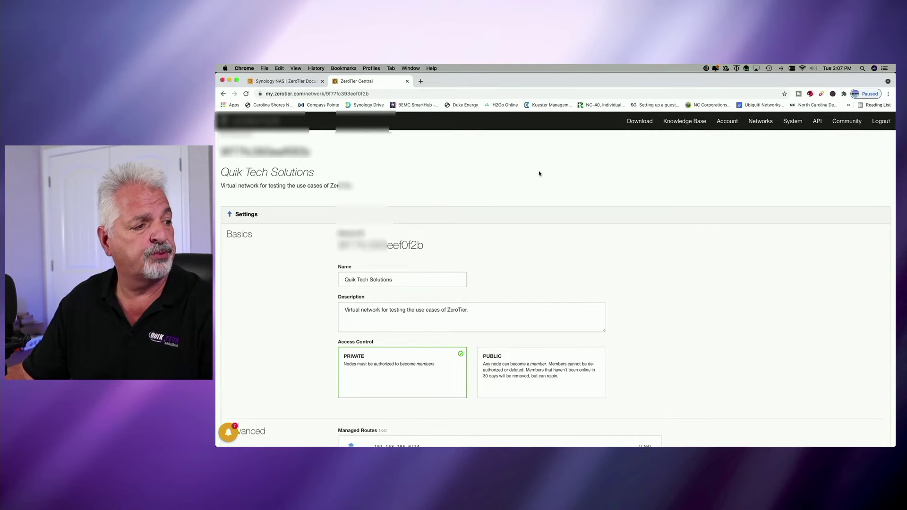
# Scroll ZeroTier Central down to the Members table showing the new, unauthorized NAS member
pyautogui.scroll(-10, 583, 187)
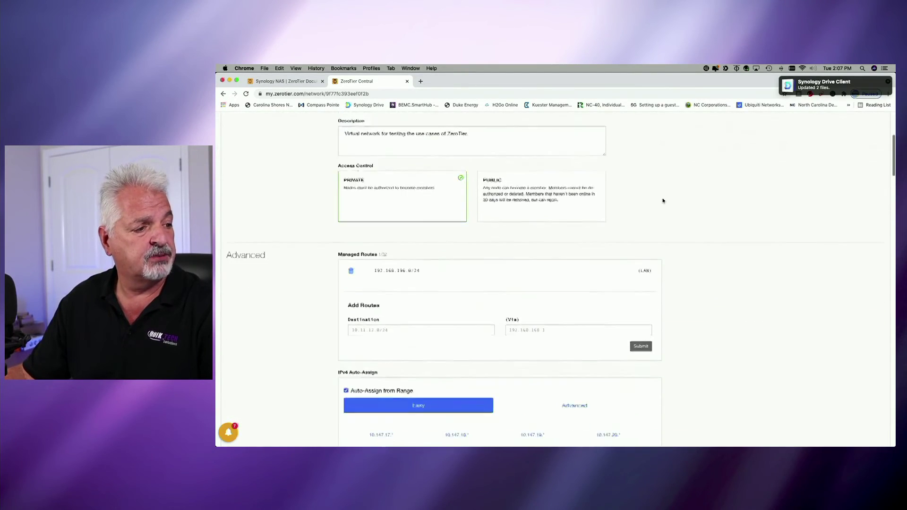
pyautogui.scroll(-15, 708, 208)
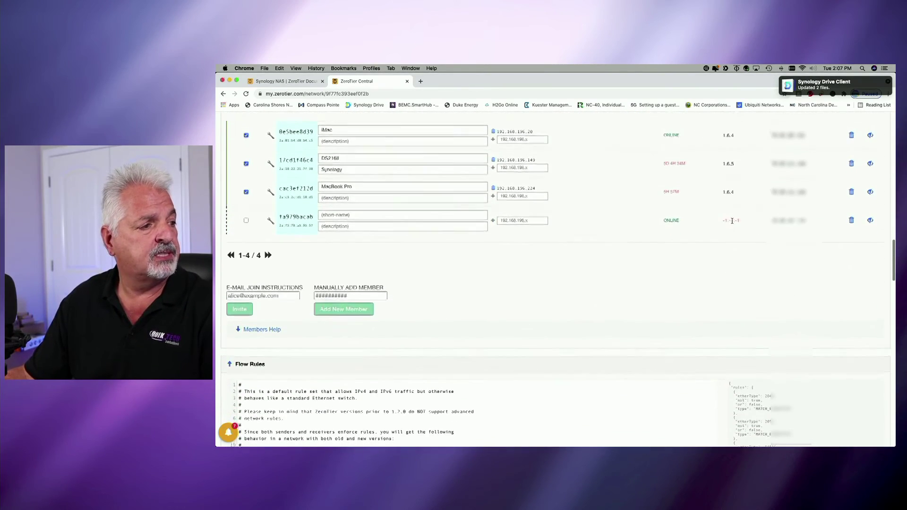
pyautogui.scroll(1, 722, 212)
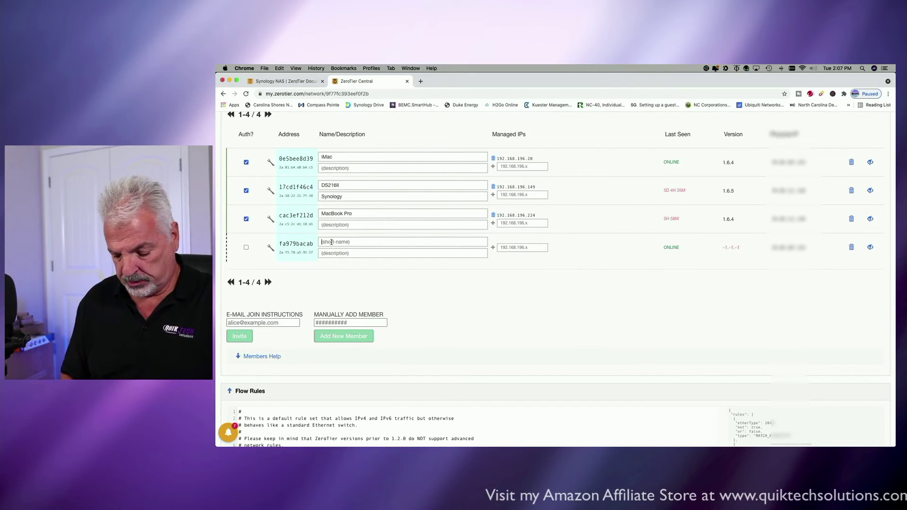
# Enter DS920+ as the name of the new fourth member
pyautogui.click(331, 242)
pyautogui.write('DS920+')
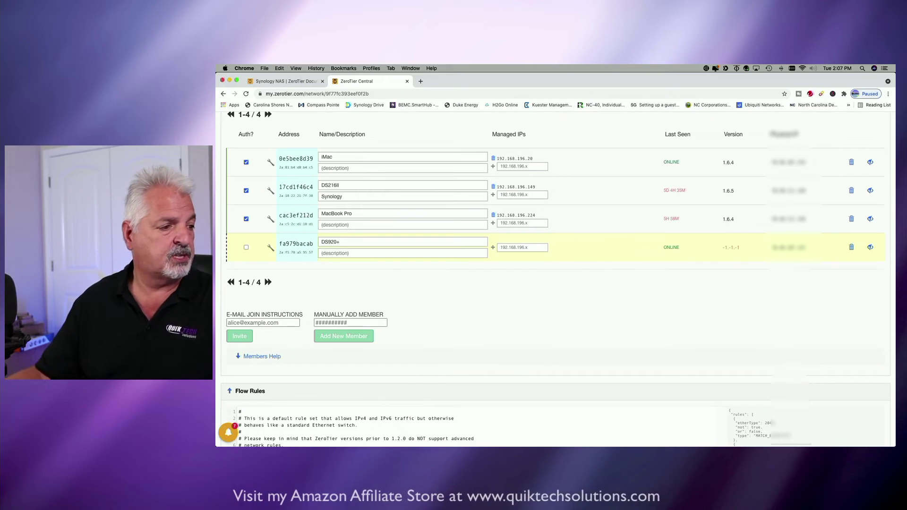
pyautogui.press('Return')
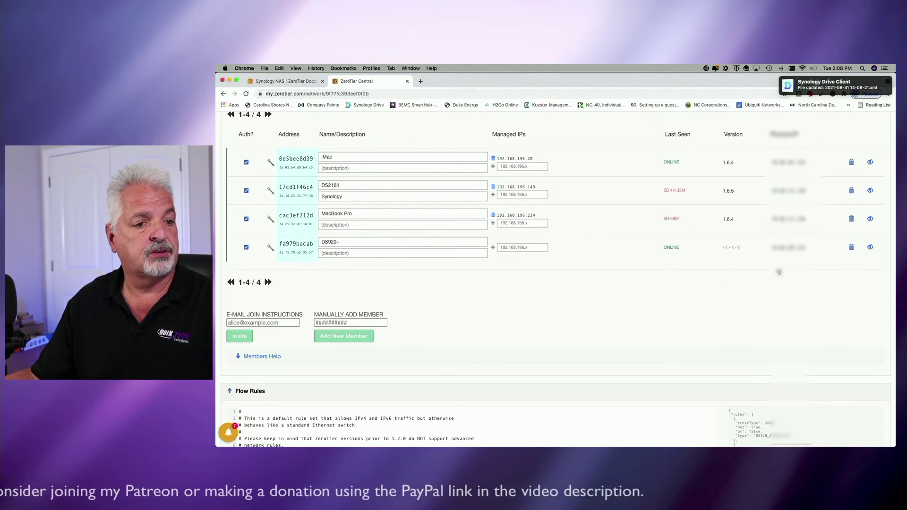
# Shrink the browser beside the terminal and copy the listnetworks command from the NAS docs
pyautogui.click(296, 82)
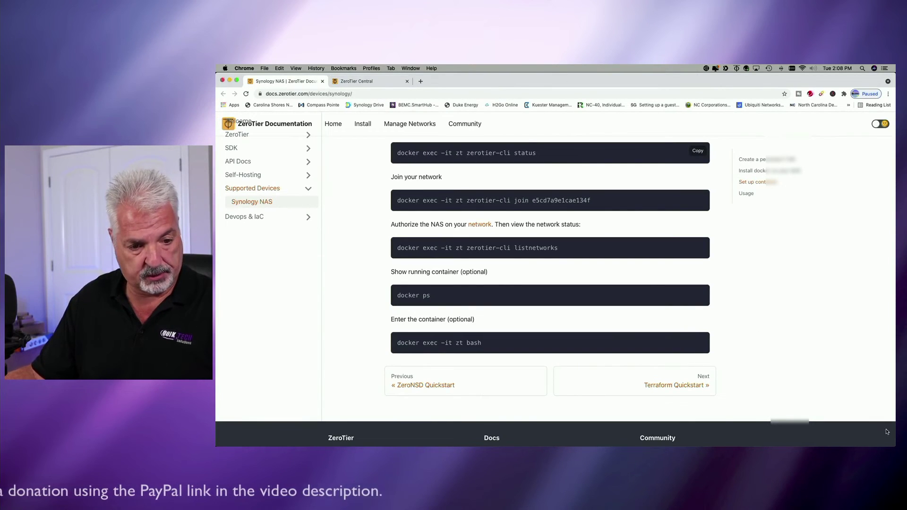
pyautogui.moveTo(892, 443); pyautogui.dragTo(638, 440)
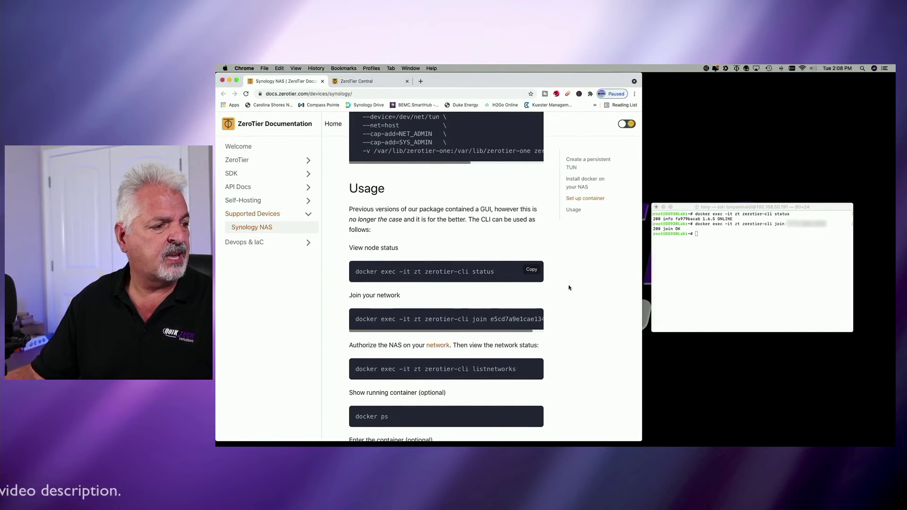
pyautogui.scroll(-1, 472, 285)
pyautogui.scroll(-3, 565, 289)
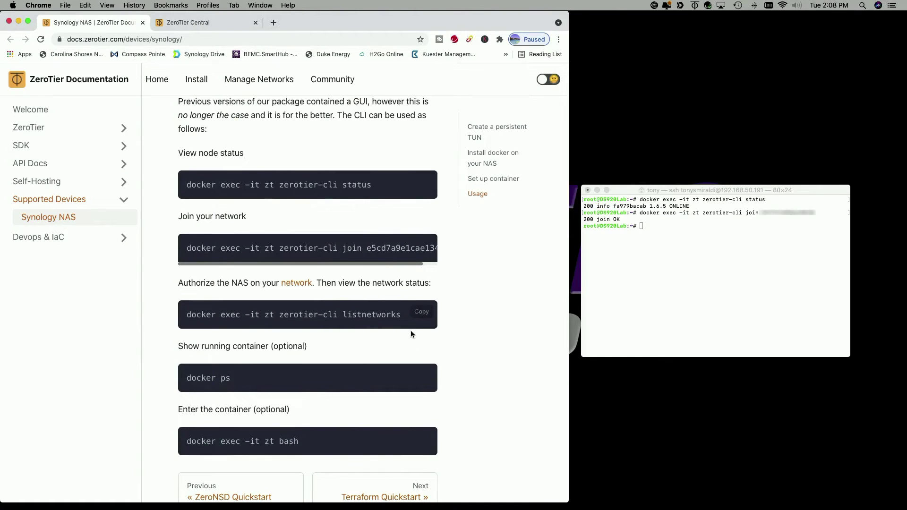
pyautogui.click(422, 315)
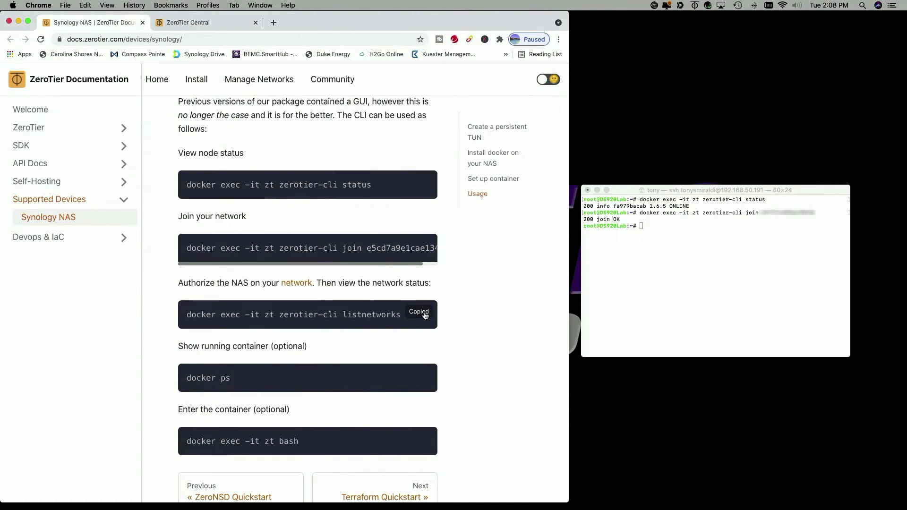
# Run zerotier-cli listnetworks on the NAS and select the assigned IP 192.168.196.88/24
pyautogui.click(646, 227)
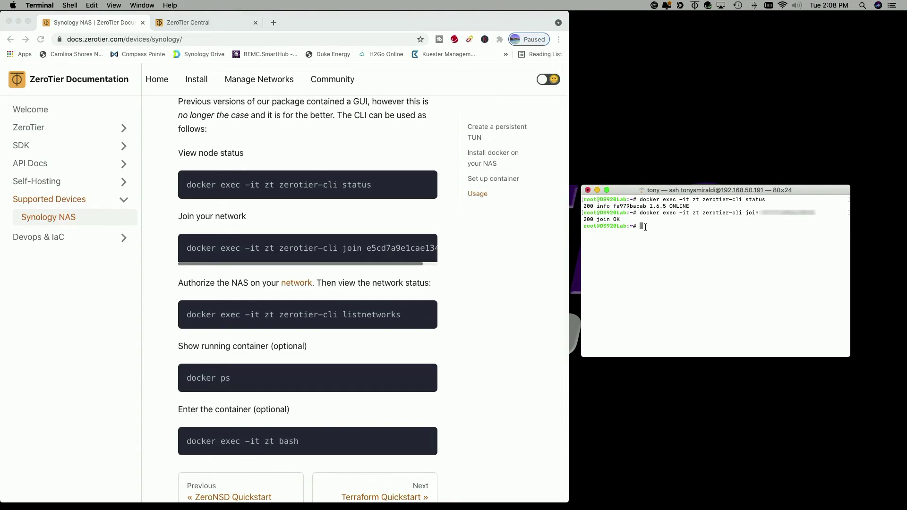
pyautogui.press('super+v')
pyautogui.press('Return')
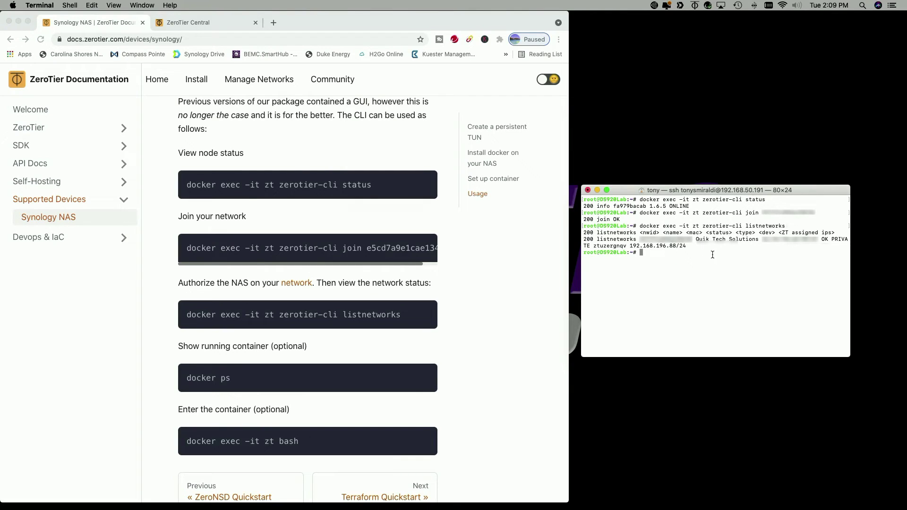
pyautogui.moveTo(631, 246); pyautogui.dragTo(659, 247)
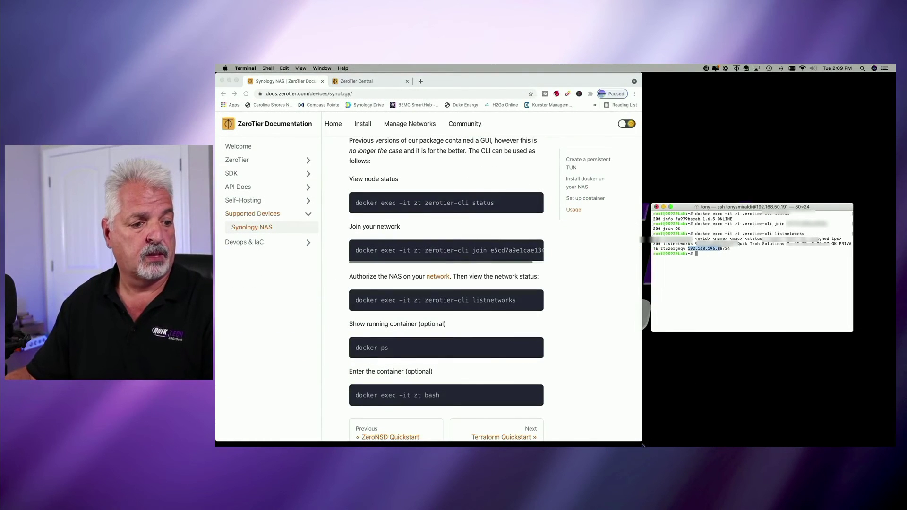
# Copy DS920+'s managed IP 192.168.196.88 from the member list and select the docs tab's address bar
pyautogui.moveTo(639, 440); pyautogui.dragTo(895, 445)
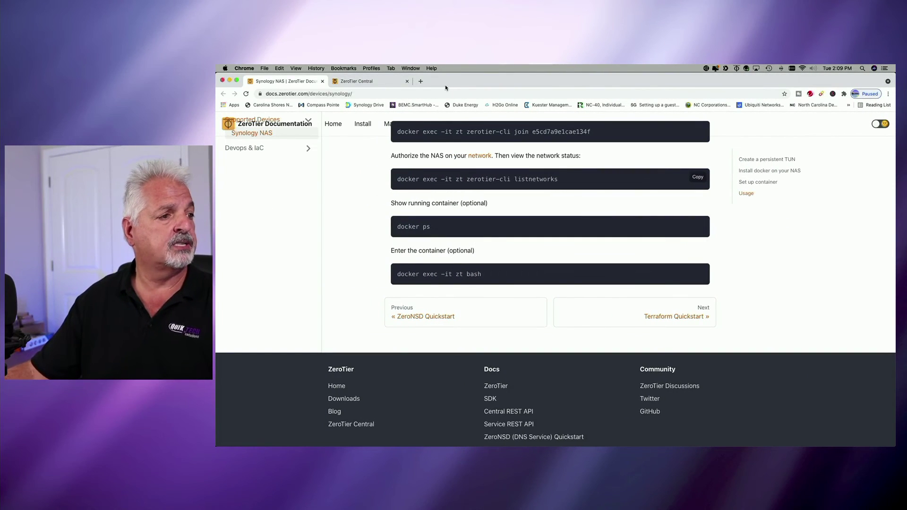
pyautogui.click(376, 81)
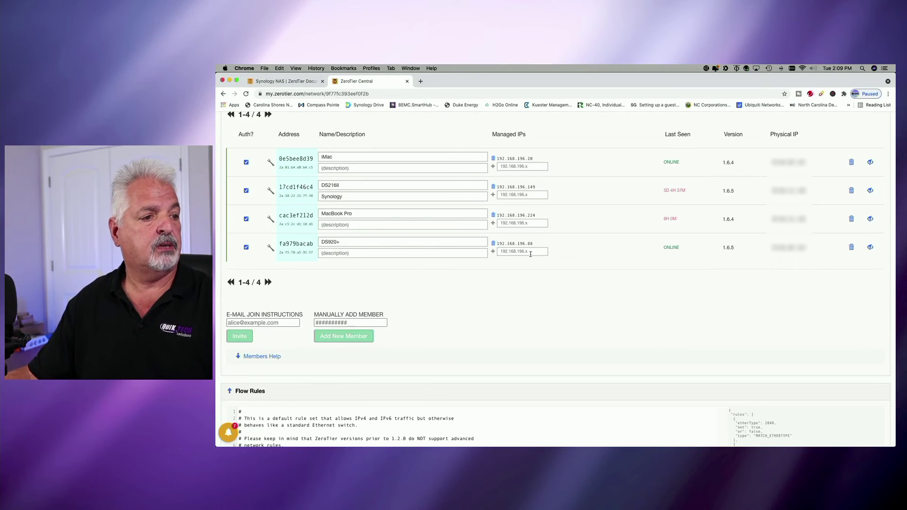
pyautogui.doubleClick(514, 244)
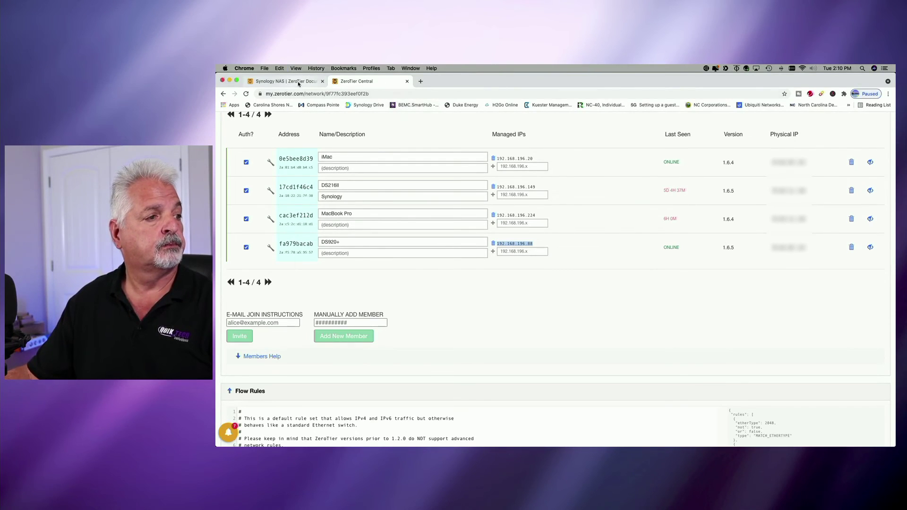
pyautogui.click(284, 81)
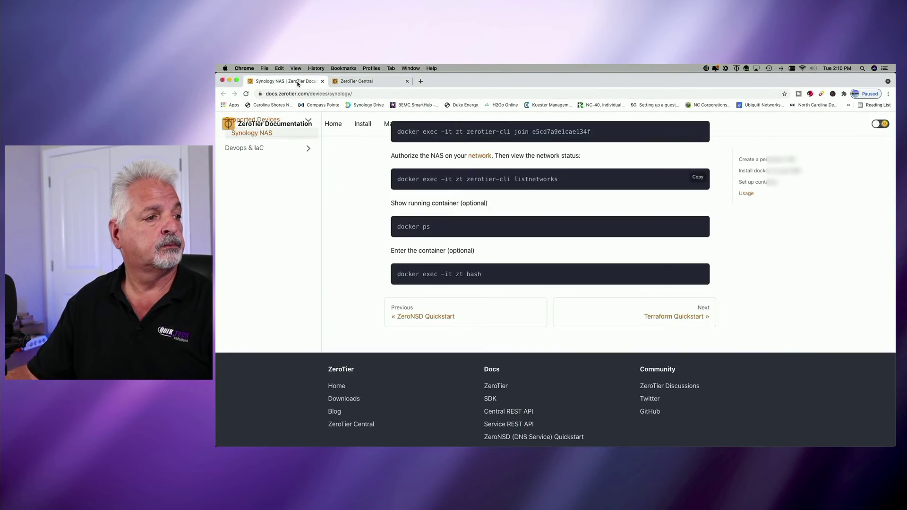
pyautogui.click(360, 93)
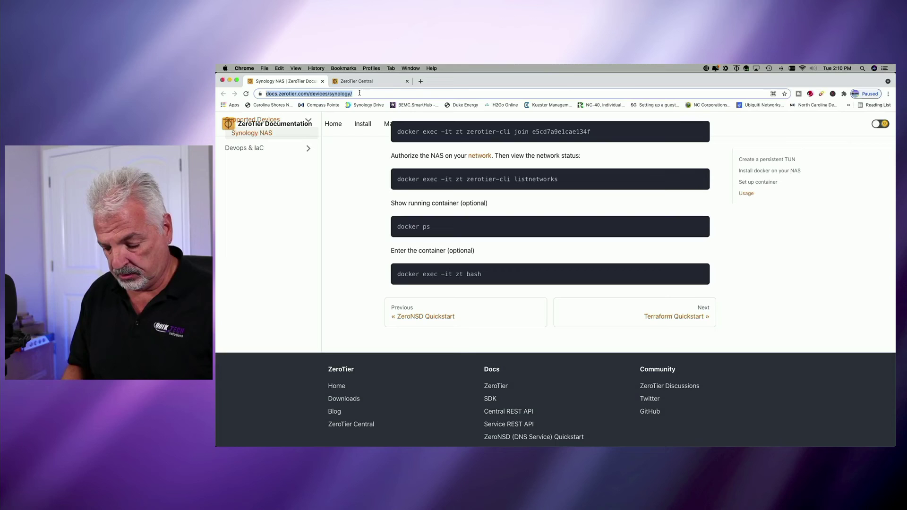
# Open 192.168.196.88 in Chrome, proceeding past the certificate warning to the DS920Lab sign-in page
pyautogui.press('super+v')
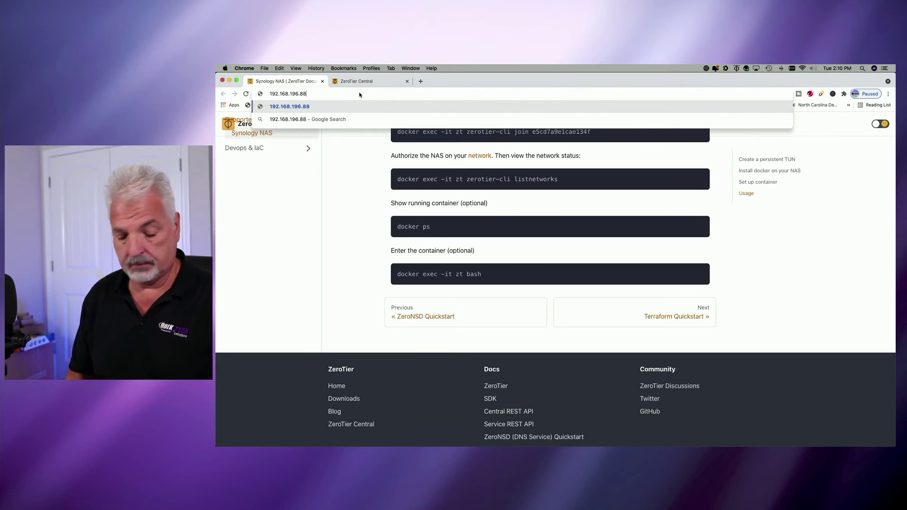
pyautogui.press('Return')
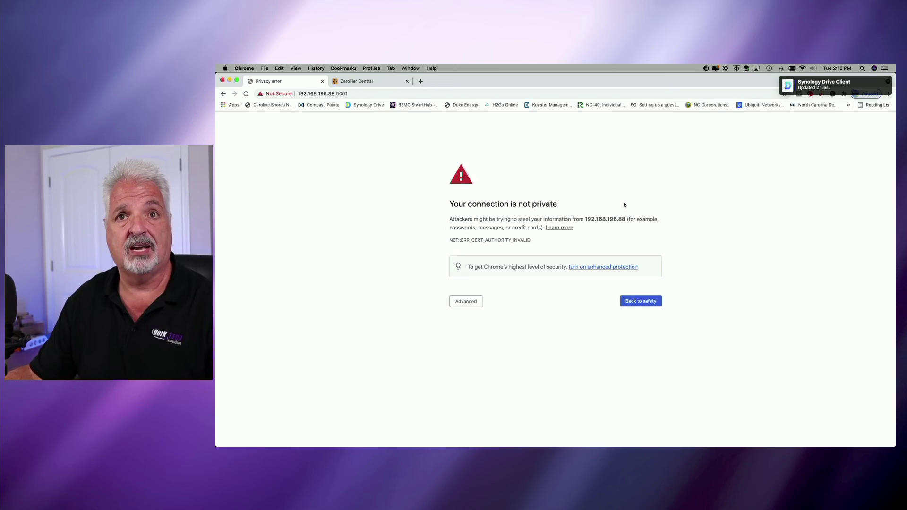
pyautogui.click(460, 303)
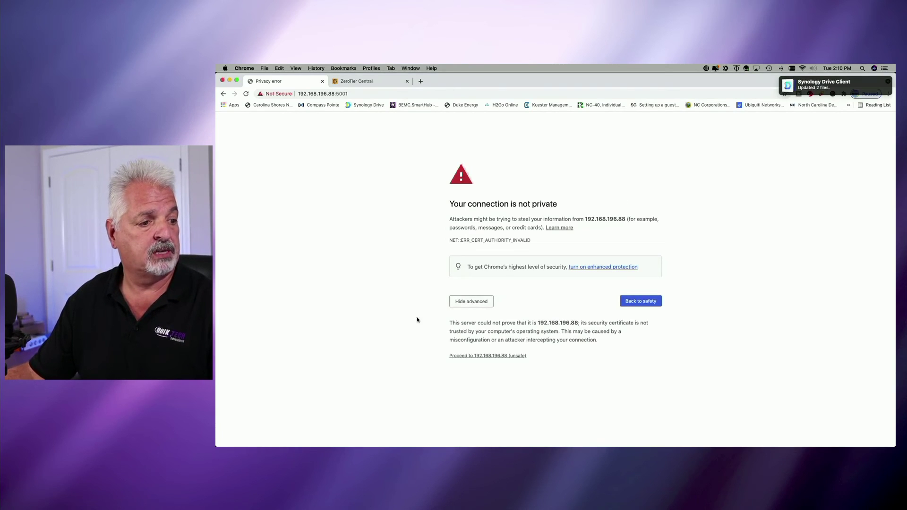
pyautogui.click(482, 357)
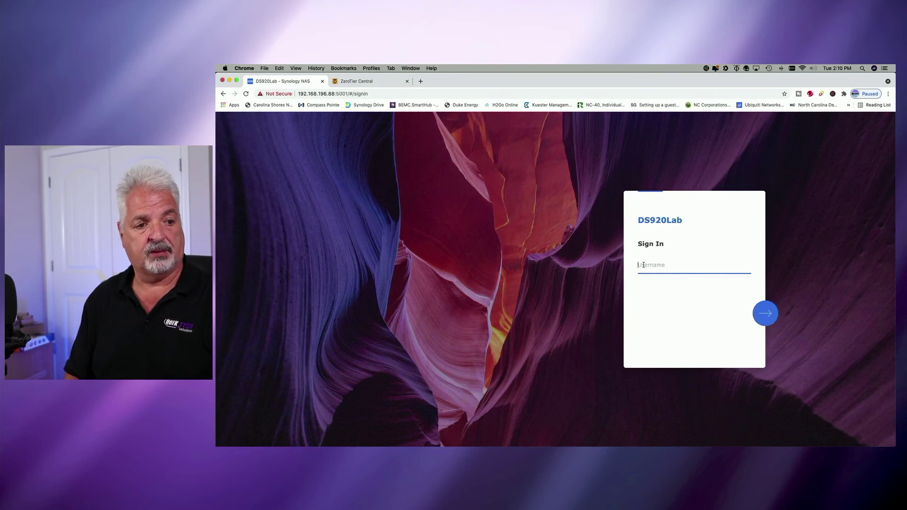
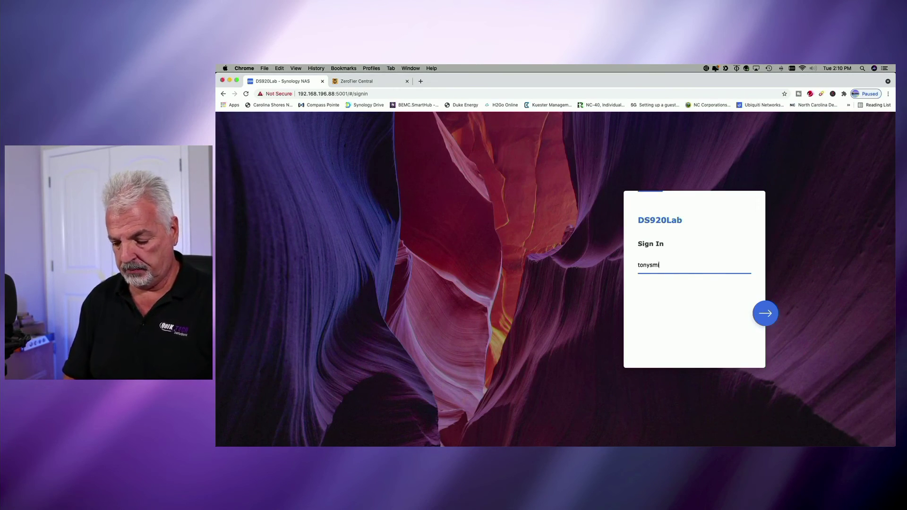
# Enter and submit the admin username and password on the DS920Lab DSM sign-in page
pyautogui.press('Return')
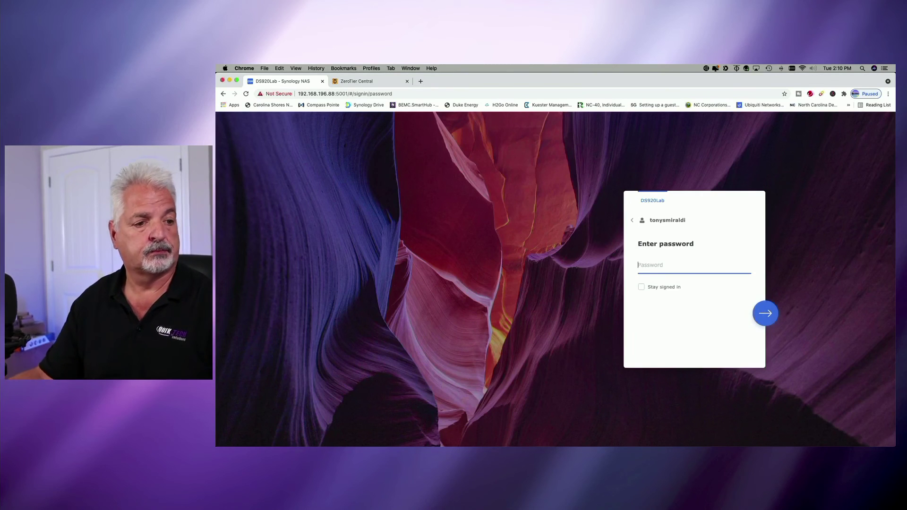
pyautogui.write('•••••')
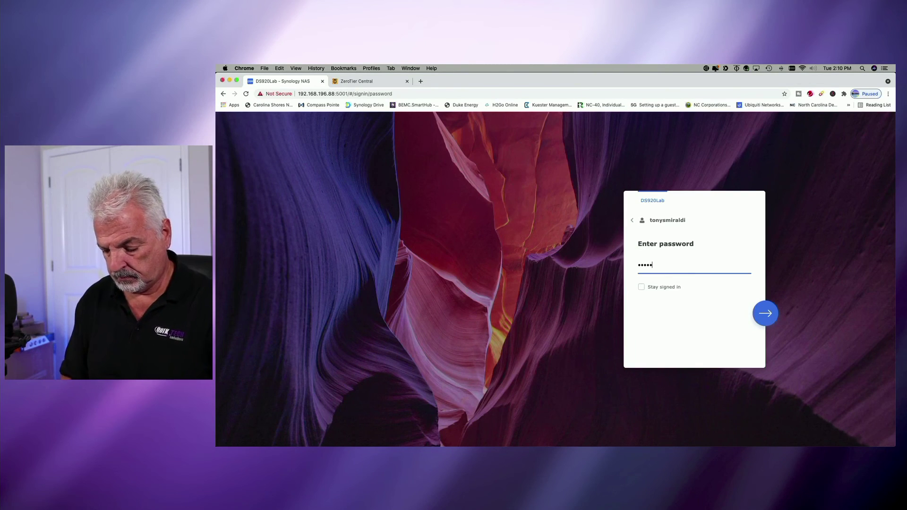
pyautogui.press('Return')
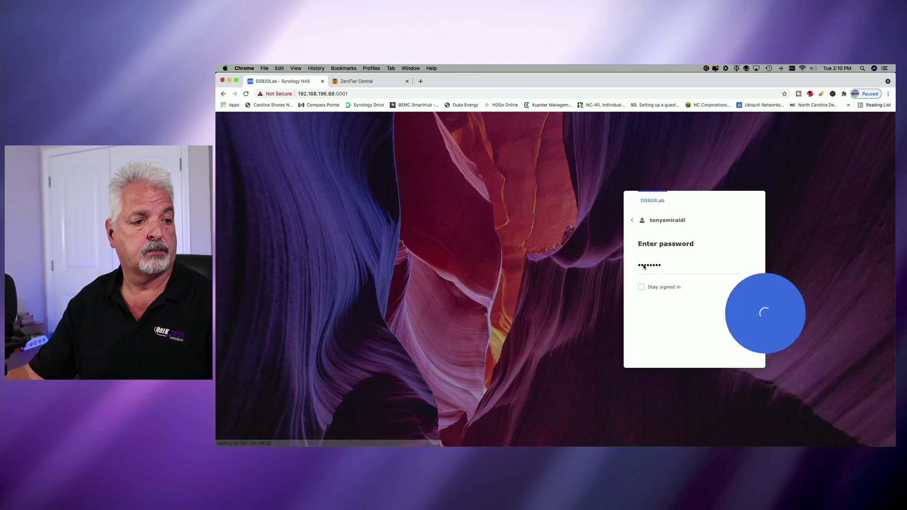